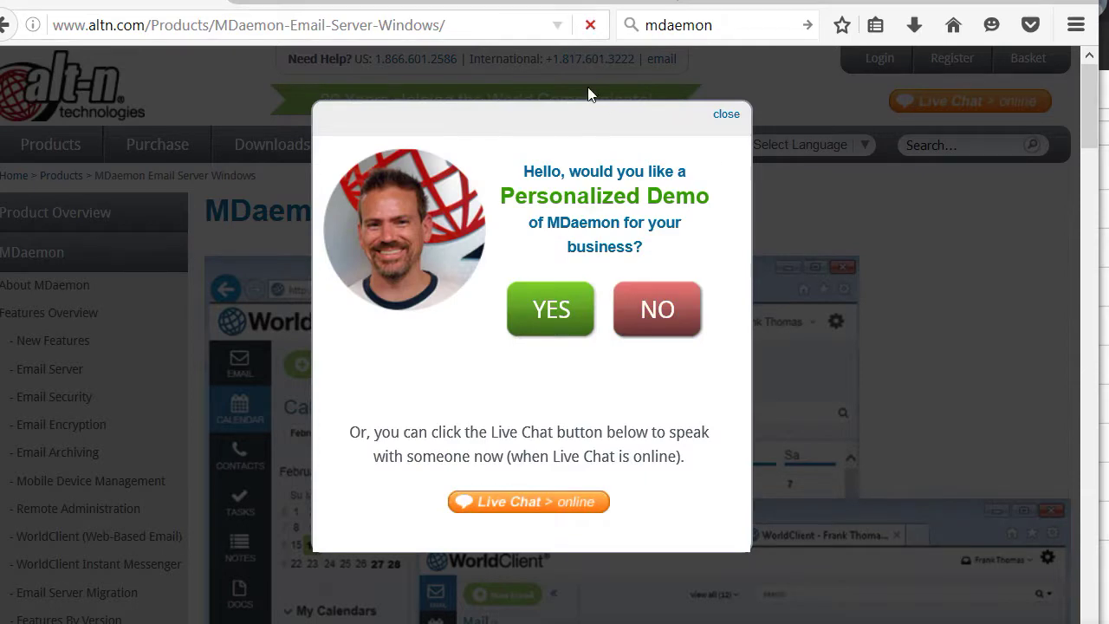
Decline the Personalized Demo popup on the MDaemon product page and open a new browser tab.
{"action": "left_click", "coordinate": [669, 320]}
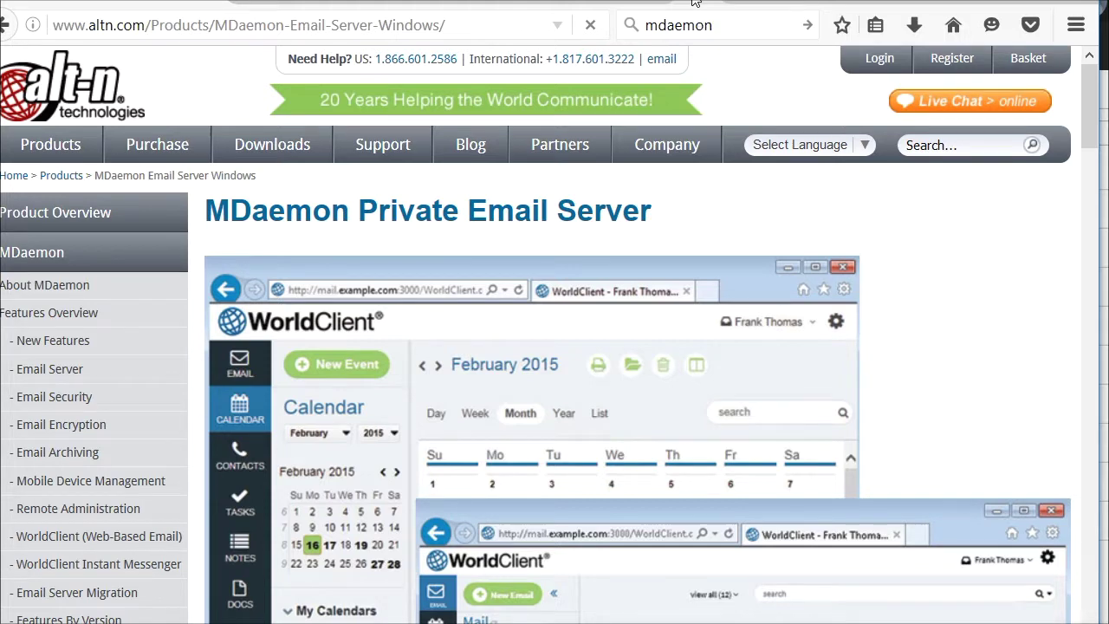
{"action": "left_click", "coordinate": [693, 2]}
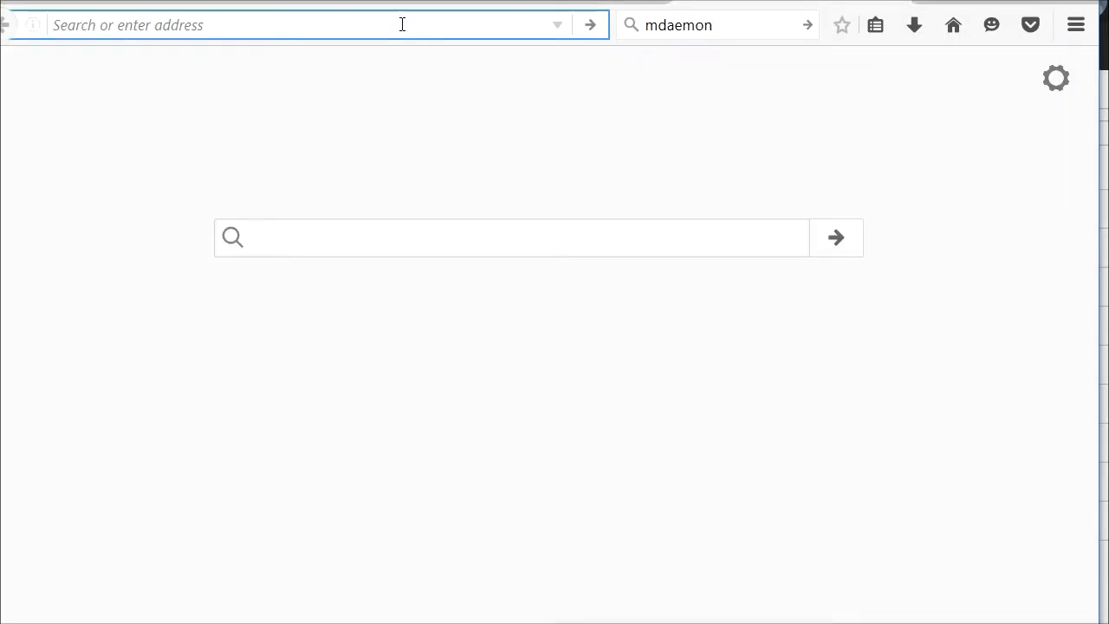
Go to havefuture.biz and sign in with the saved username and the account password.
{"action": "type", "text": "havefutur"}
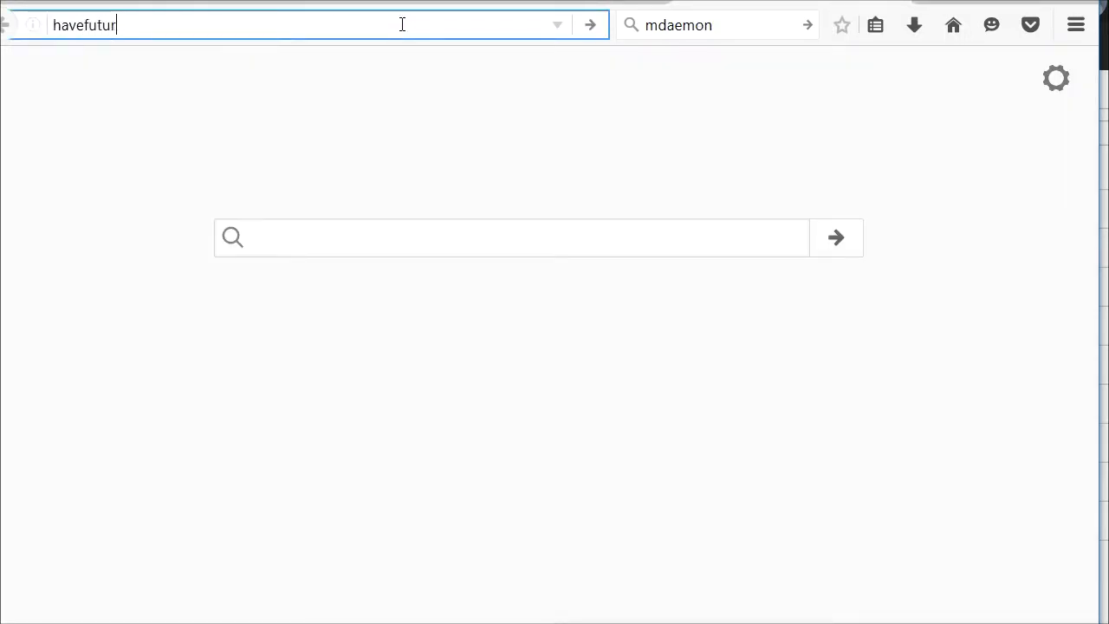
{"action": "type", "text": "e.biz"}
{"action": "key", "text": "Return"}
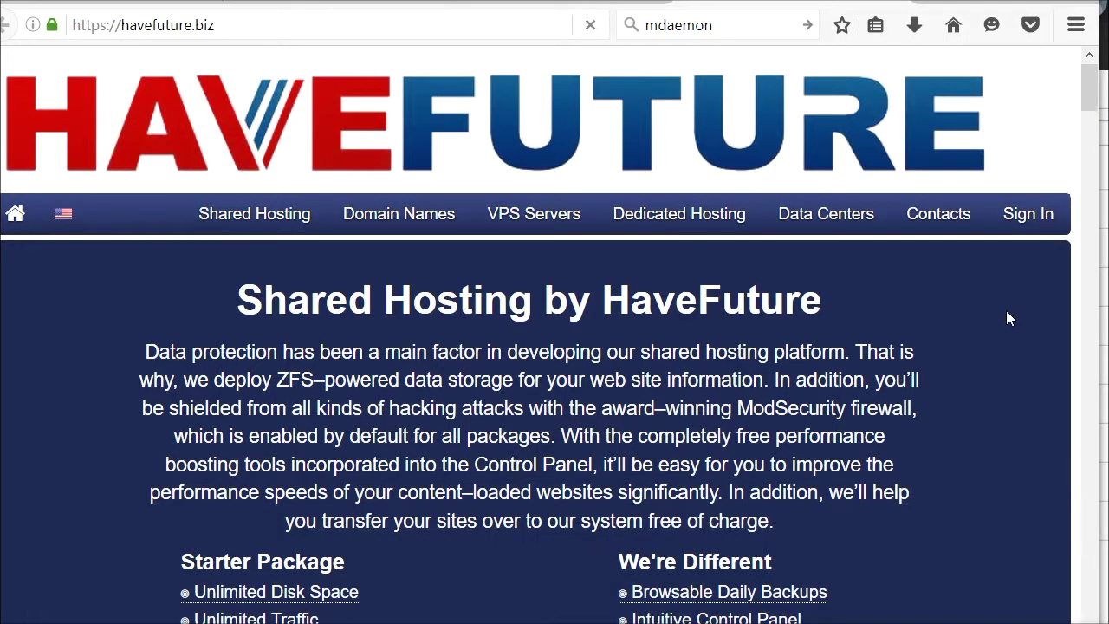
{"action": "mouse_move", "coordinate": [1034, 223]}
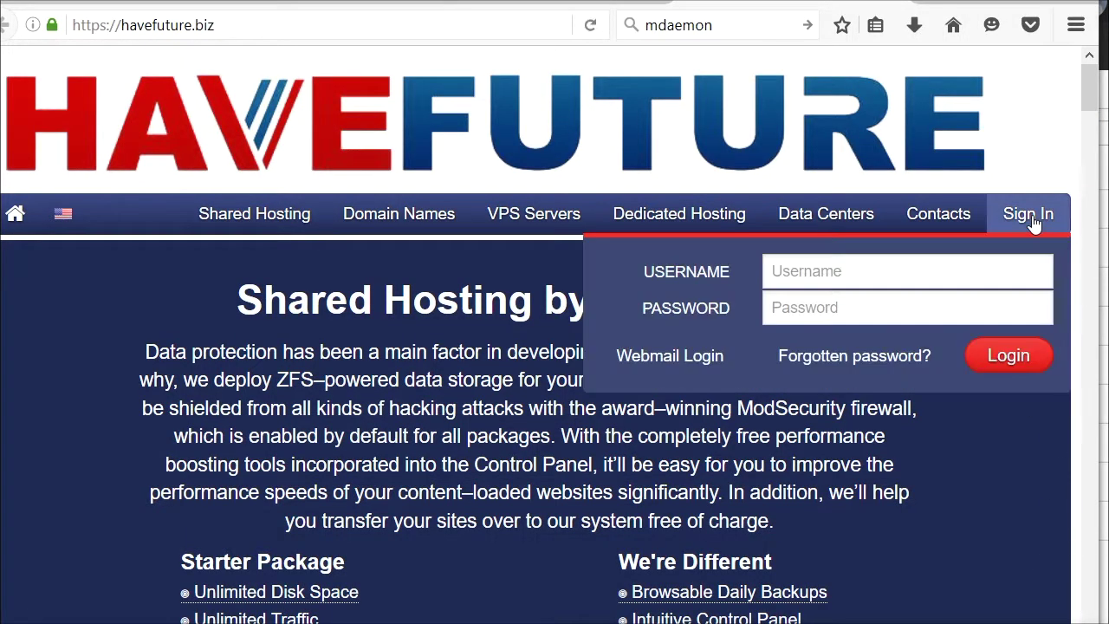
{"action": "left_click", "coordinate": [963, 271]}
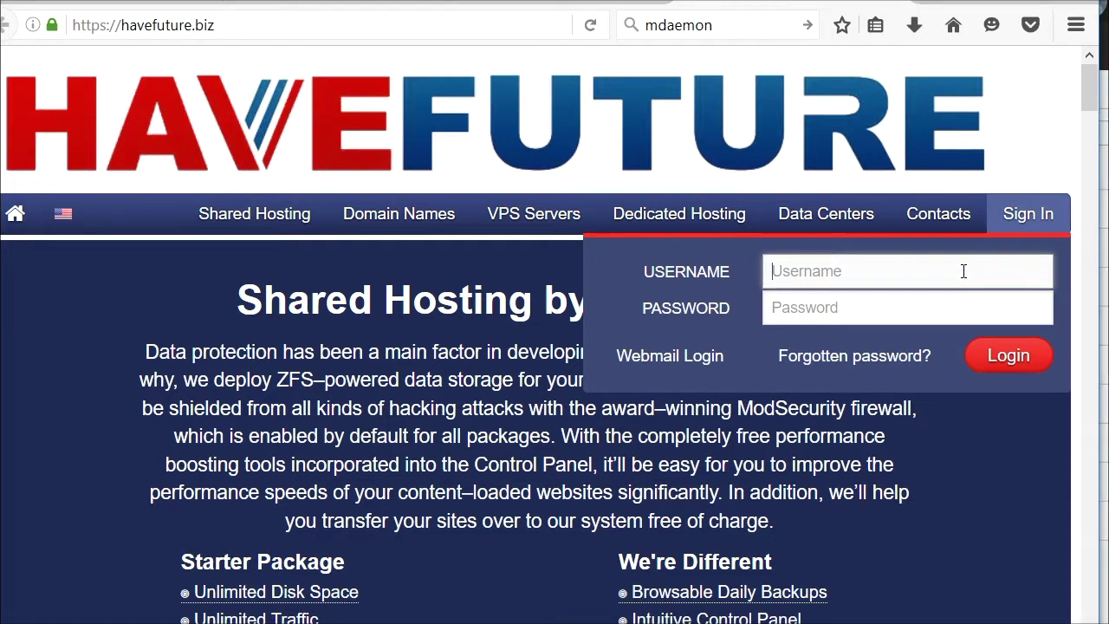
{"action": "type", "text": "le"}
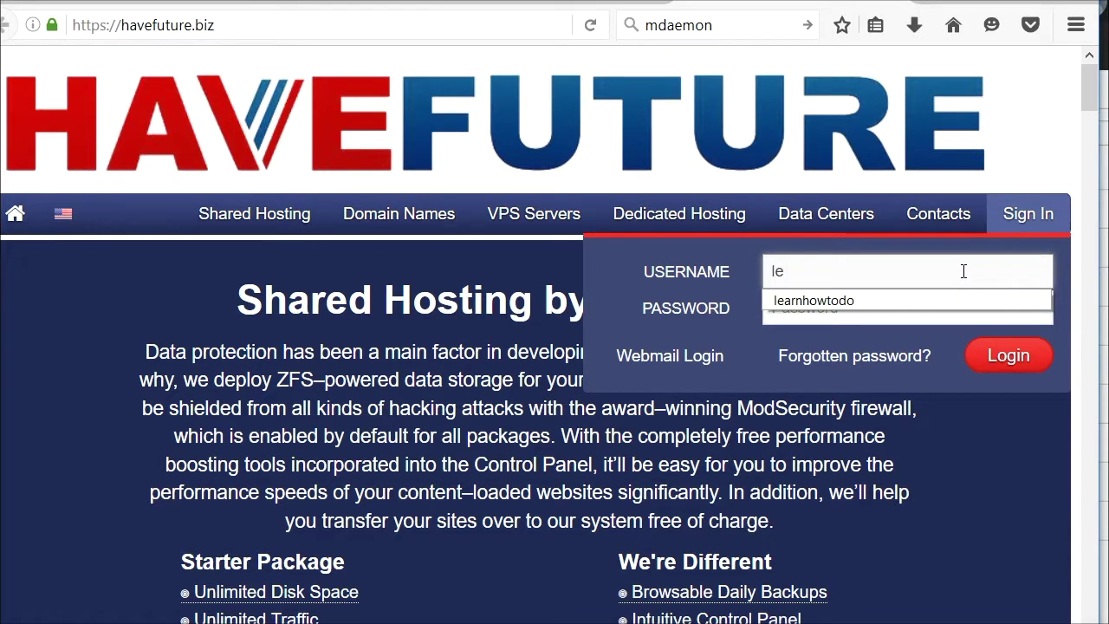
{"action": "left_click", "coordinate": [830, 301]}
{"action": "left_click", "coordinate": [829, 310]}
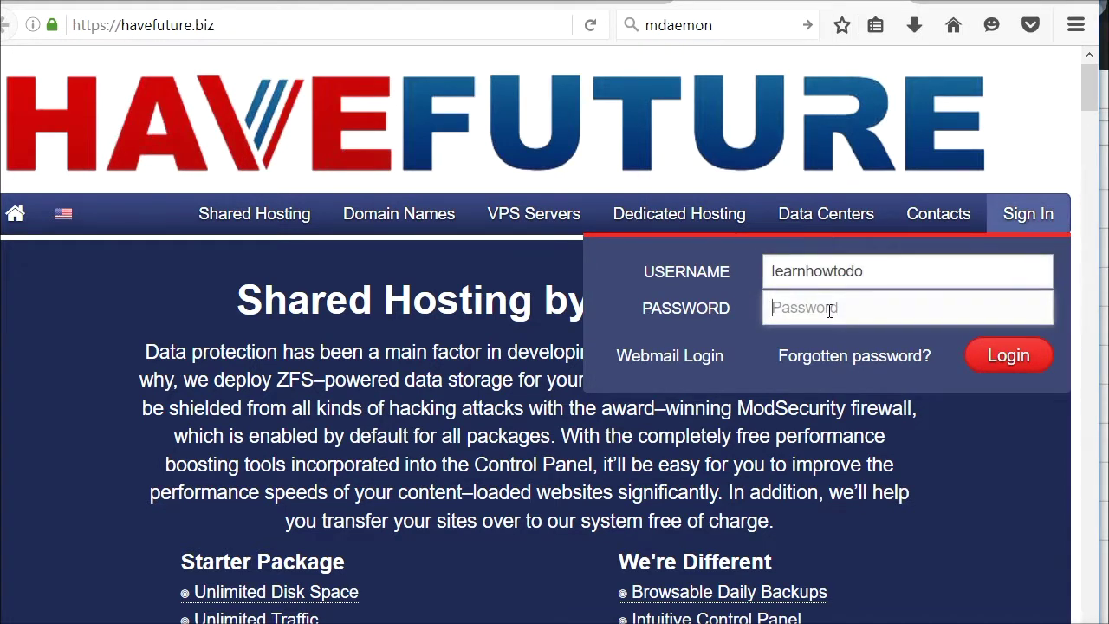
{"action": "type", "text": "••••"}
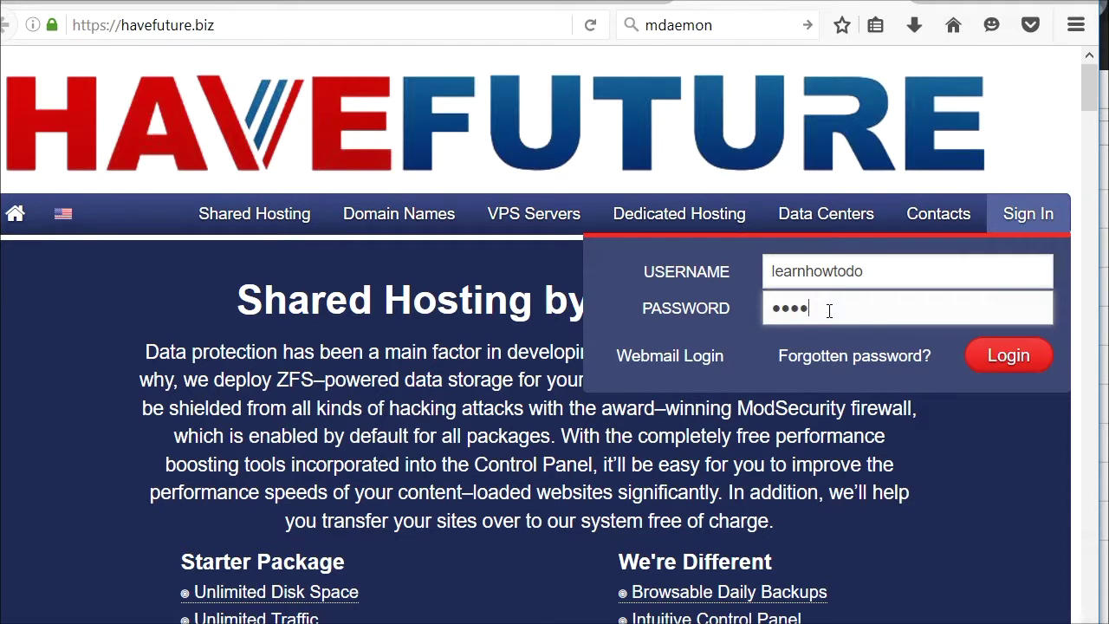
{"action": "type", "text": "••••"}
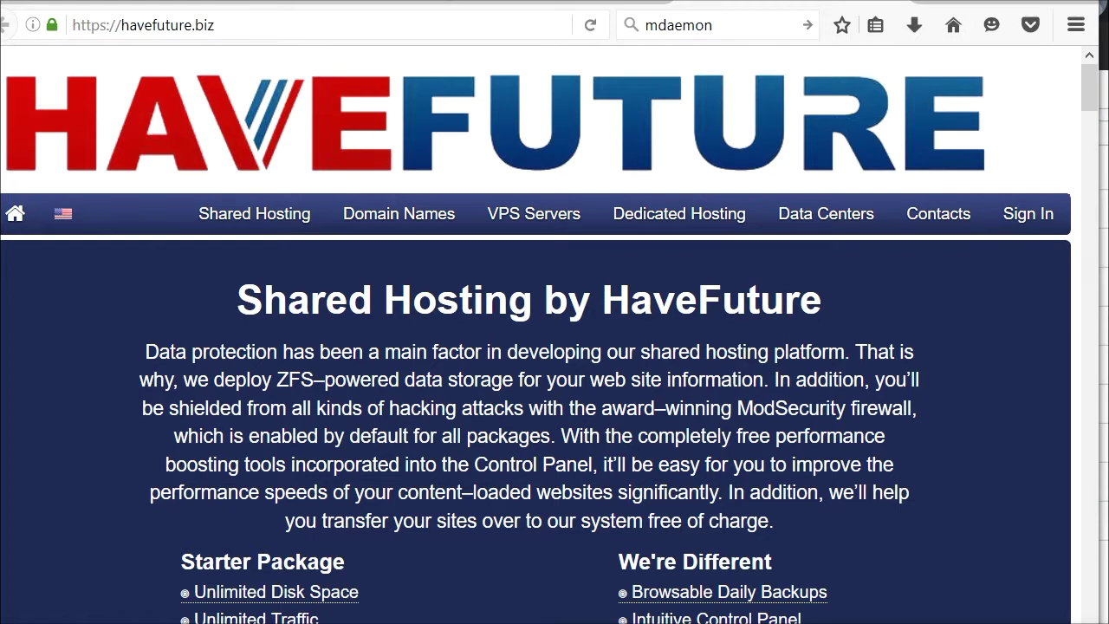
{"action": "key", "text": "Return"}
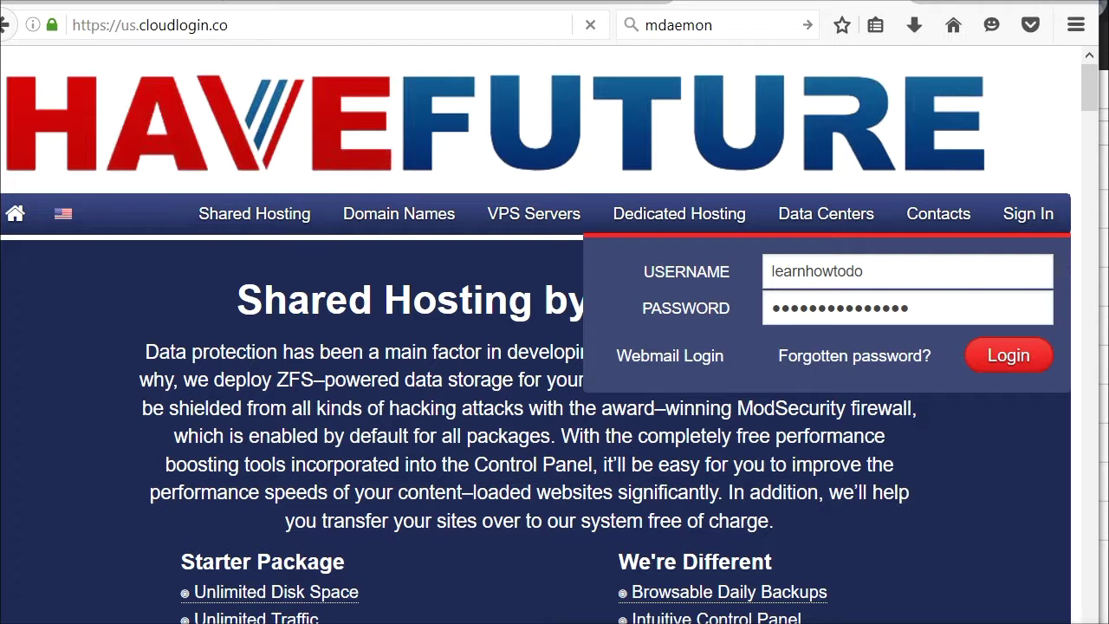
{"action": "key", "text": "Return"}
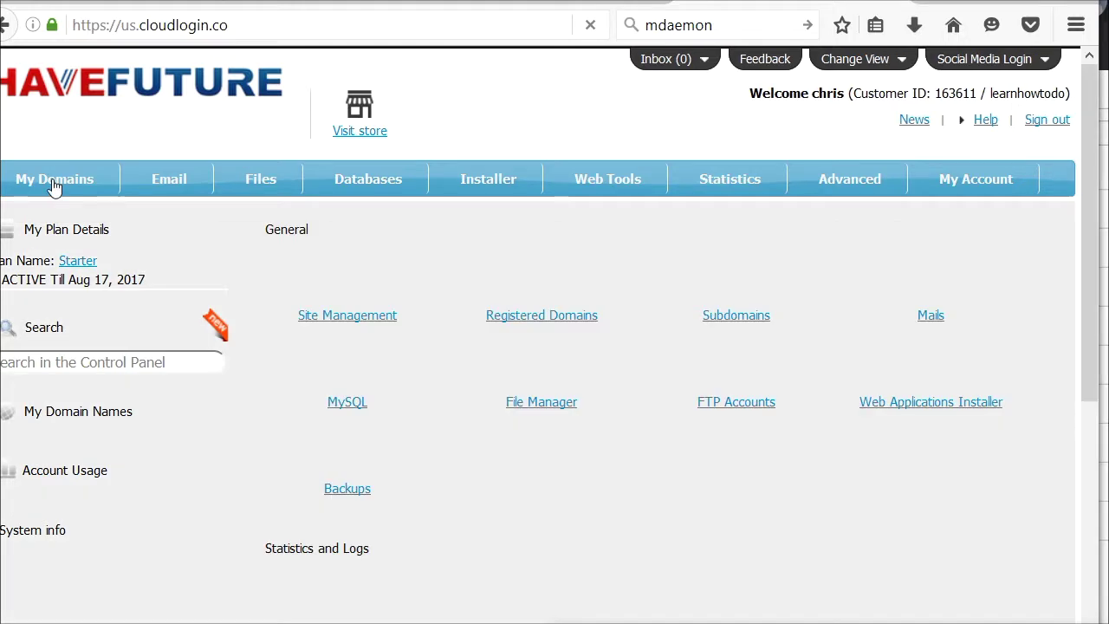
Open My Domains > DNS Records, expand learn-how-to-do.com, and begin adding a new record.
{"action": "mouse_move", "coordinate": [54, 185]}
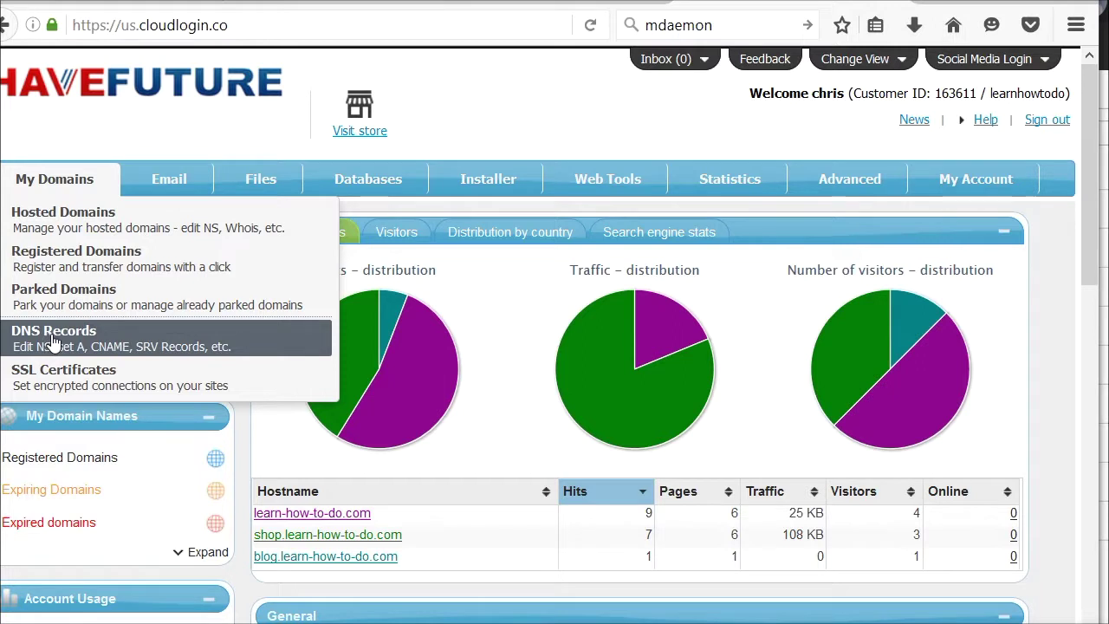
{"action": "left_click", "coordinate": [54, 342]}
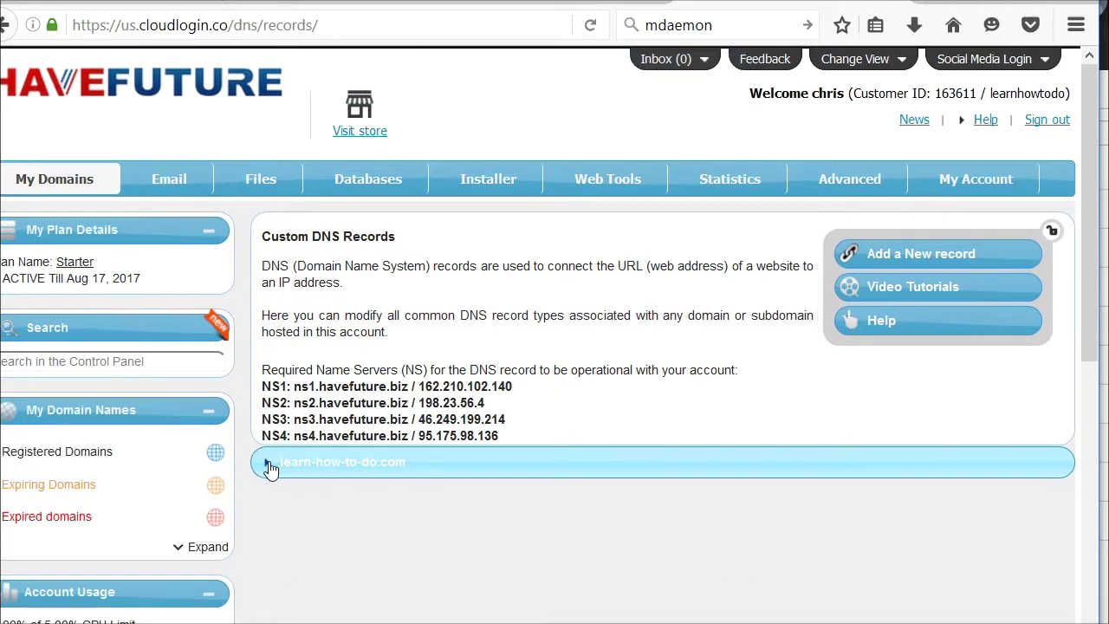
{"action": "left_click", "coordinate": [270, 467]}
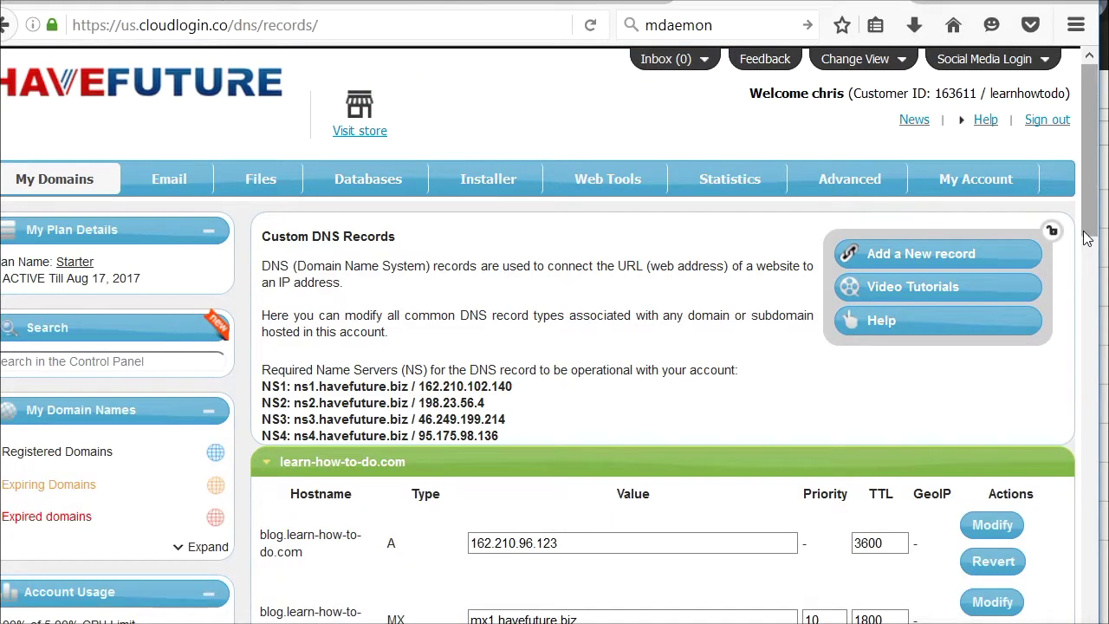
{"action": "left_click", "coordinate": [913, 257]}
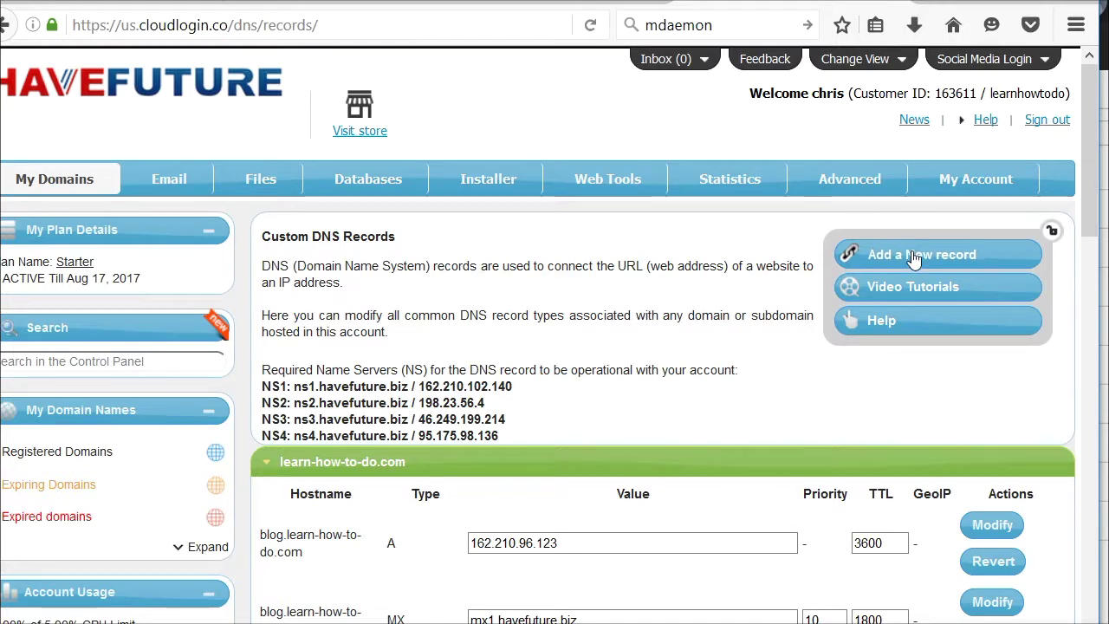
{"action": "left_click", "coordinate": [628, 234]}
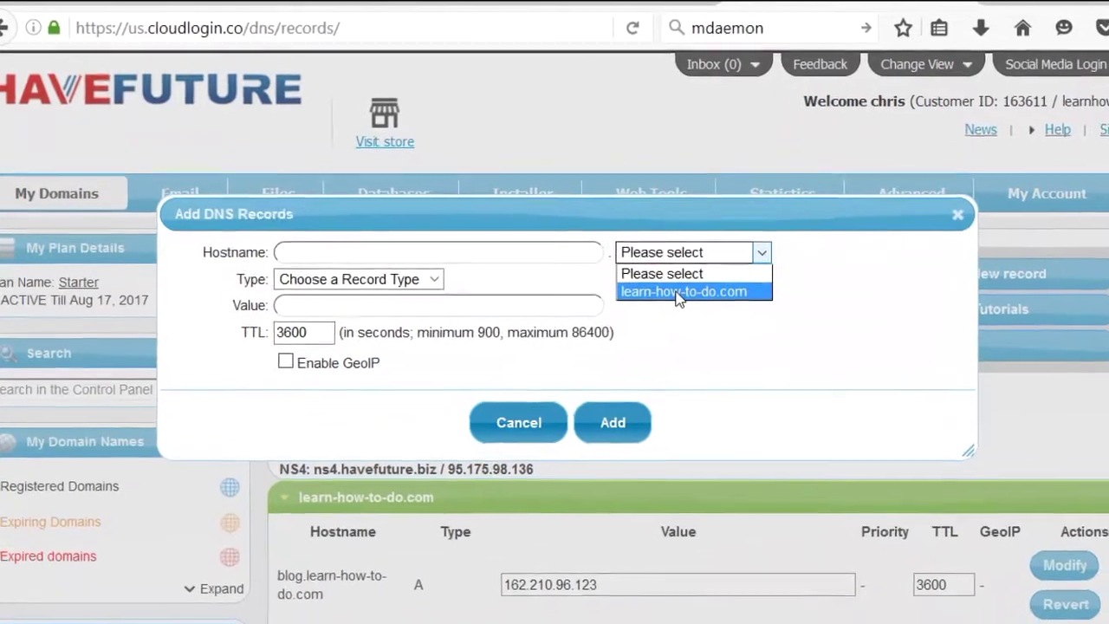
Choose learn-how-to-do.com as the record's domain and enter hostname 'mailtest'.
{"action": "left_click", "coordinate": [645, 273]}
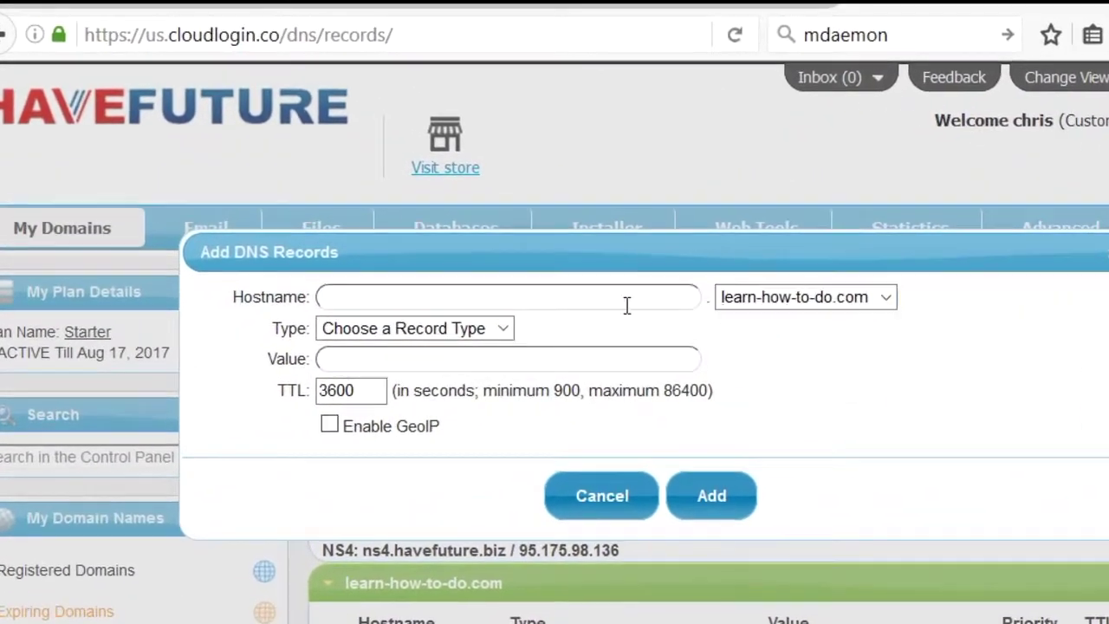
{"action": "left_click", "coordinate": [530, 305]}
{"action": "type", "text": "mailtest"}
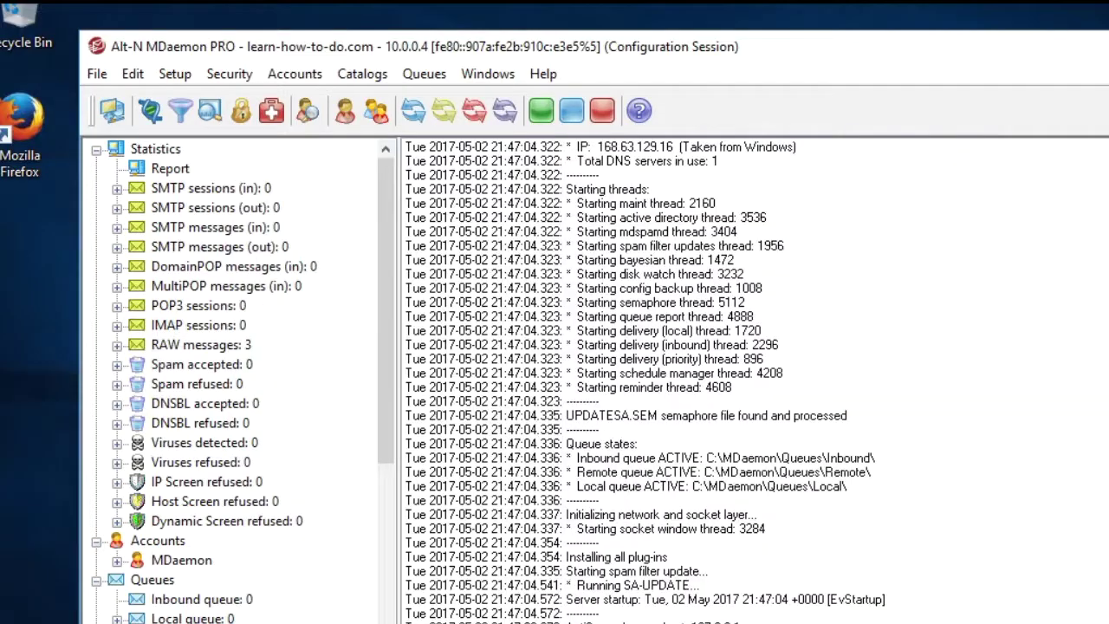
In MDaemon's Domain Manager, find learn-how-to-do.com's SMTP host name testmail.learn-how-to-do.com under Host Name & IP.
{"action": "left_click", "coordinate": [173, 74]}
{"action": "mouse_move", "coordinate": [132, 76]}
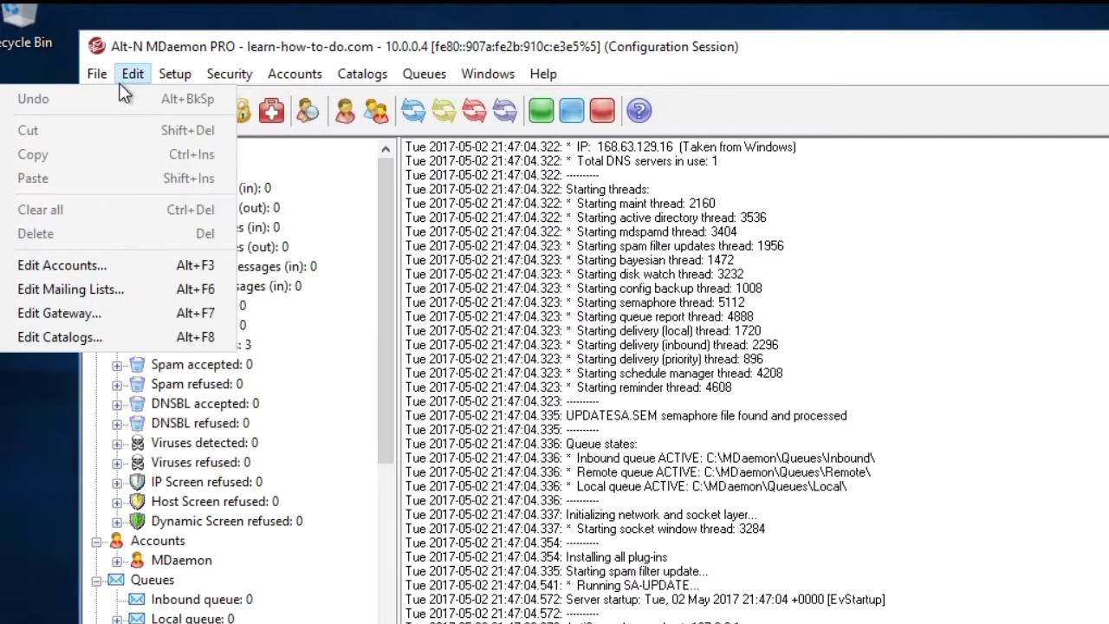
{"action": "mouse_move", "coordinate": [173, 74]}
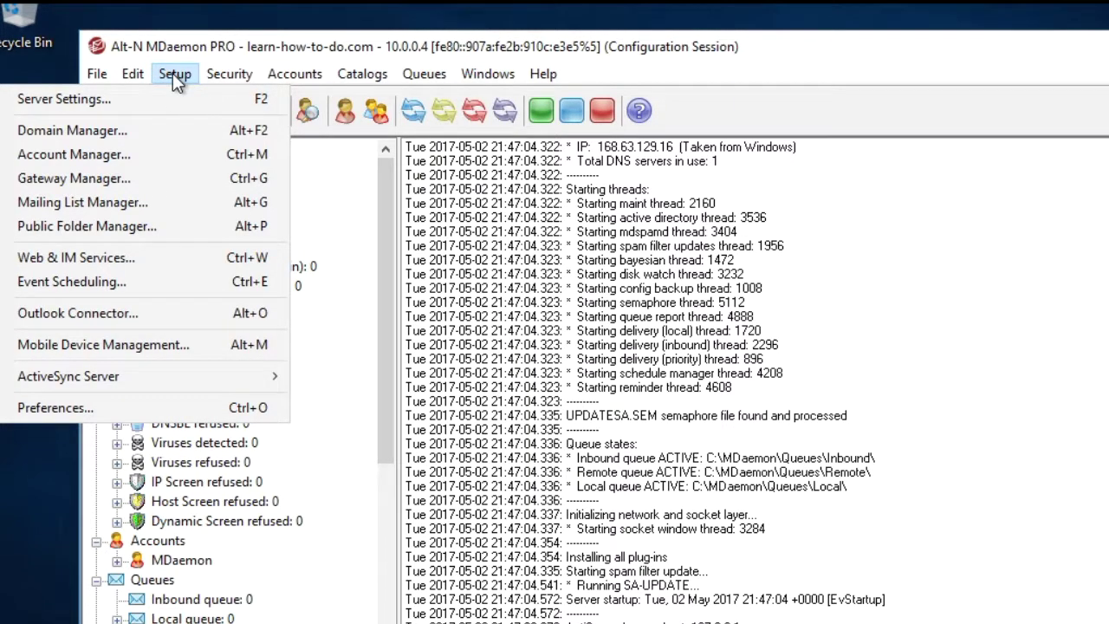
{"action": "left_click", "coordinate": [139, 129]}
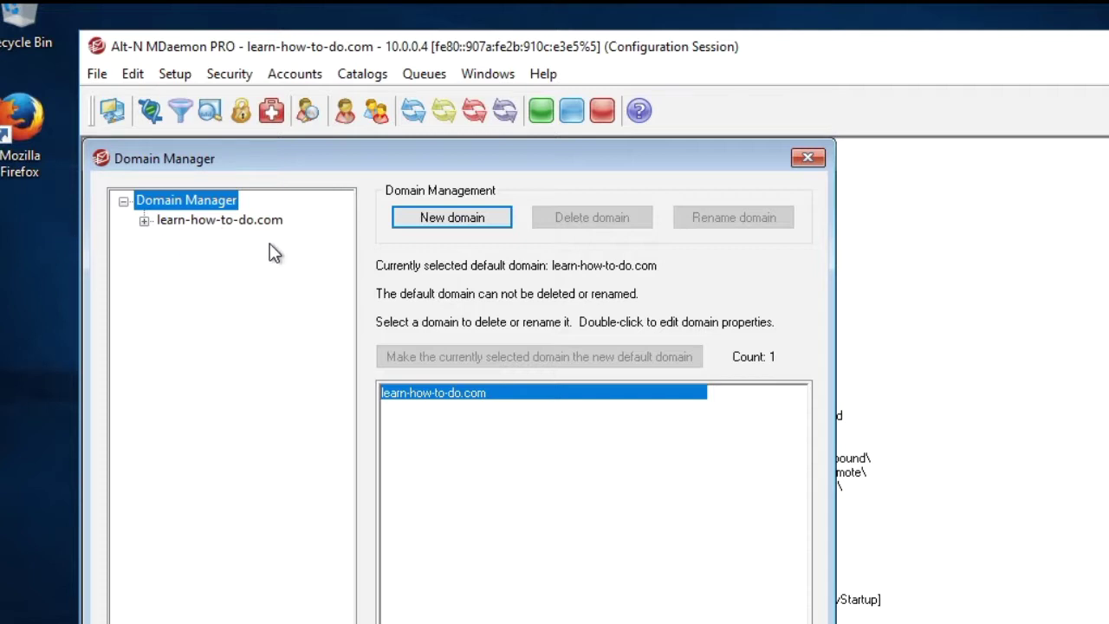
{"action": "left_click", "coordinate": [144, 220]}
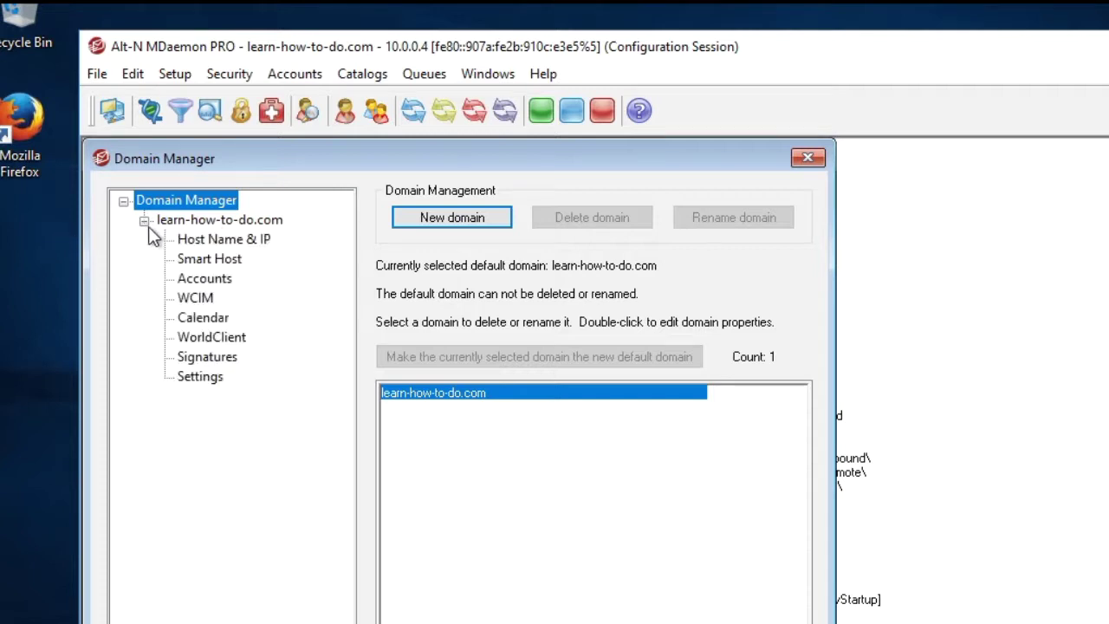
{"action": "left_click", "coordinate": [201, 239]}
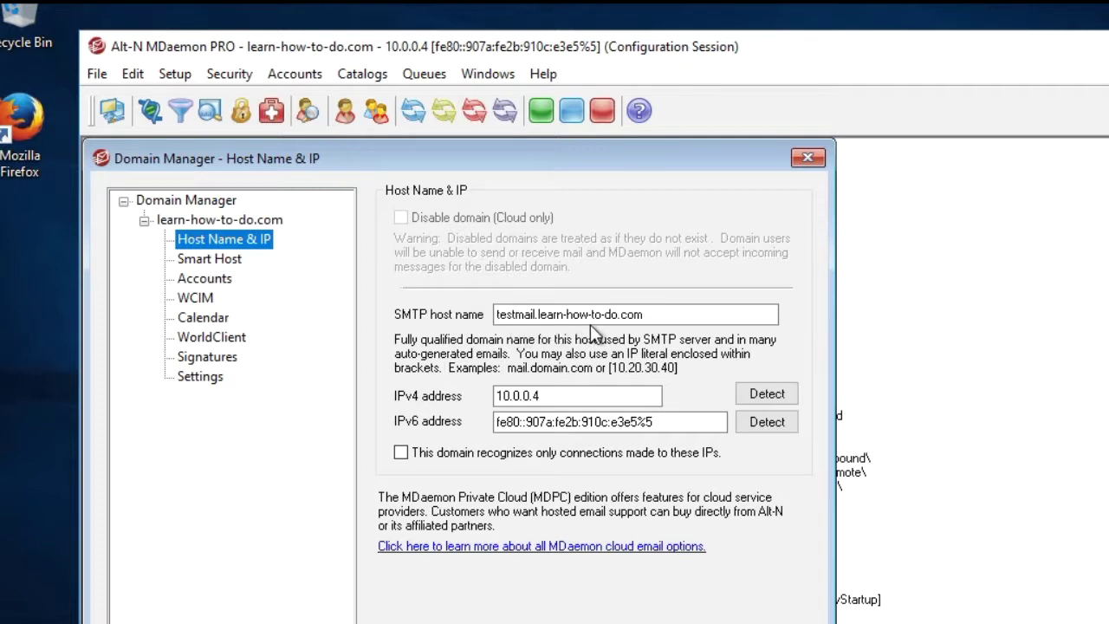
{"action": "left_click", "coordinate": [663, 317]}
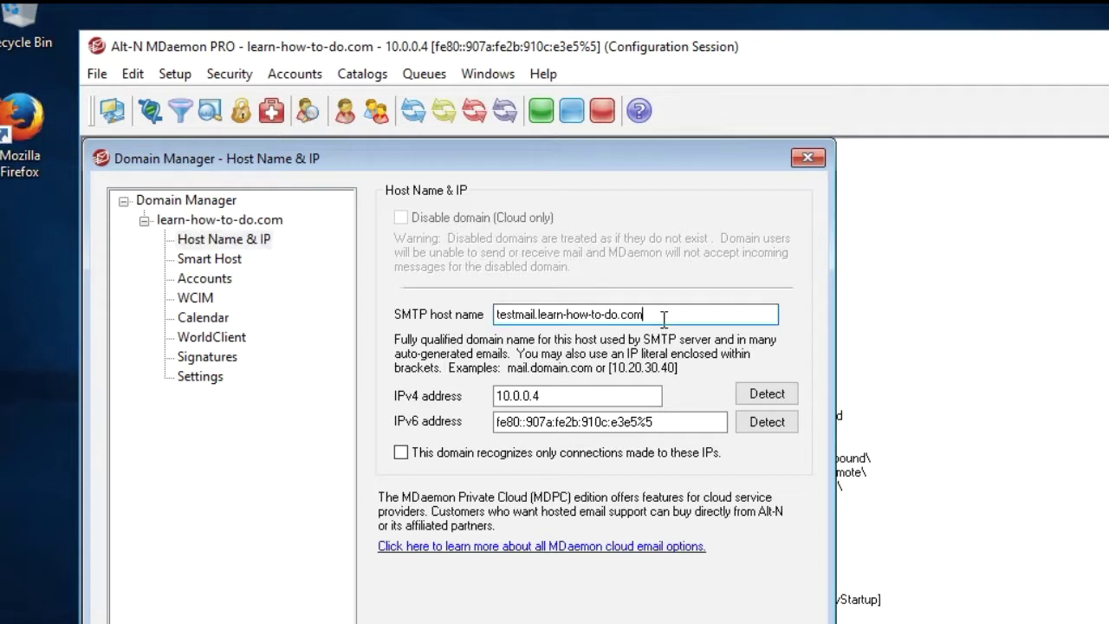
{"action": "left_click_drag", "start_coordinate": [663, 317], "coordinate": [469, 304]}
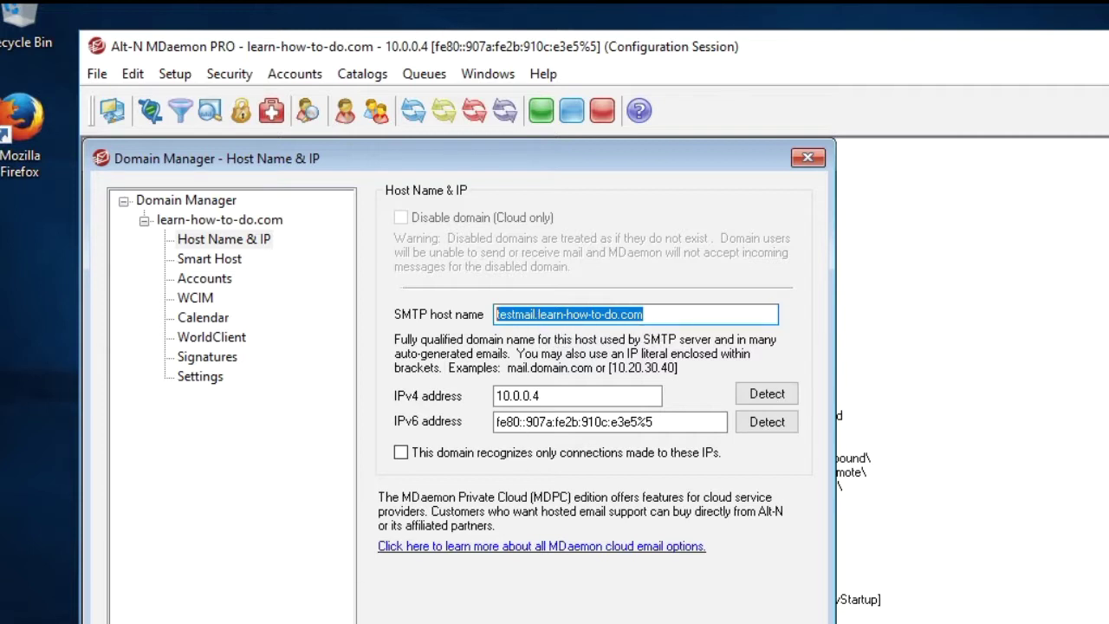
{"action": "mouse_move", "coordinate": [272, 623]}
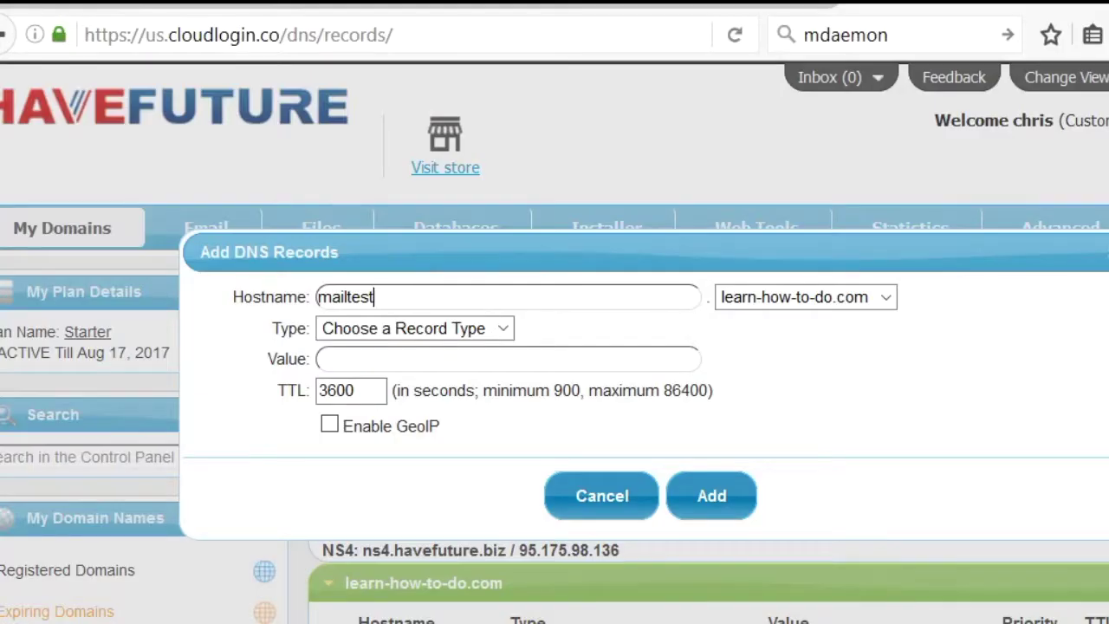
Change the record hostname to 'testmail' and set its type to A.
{"action": "left_click_drag", "start_coordinate": [389, 300], "coordinate": [195, 286]}
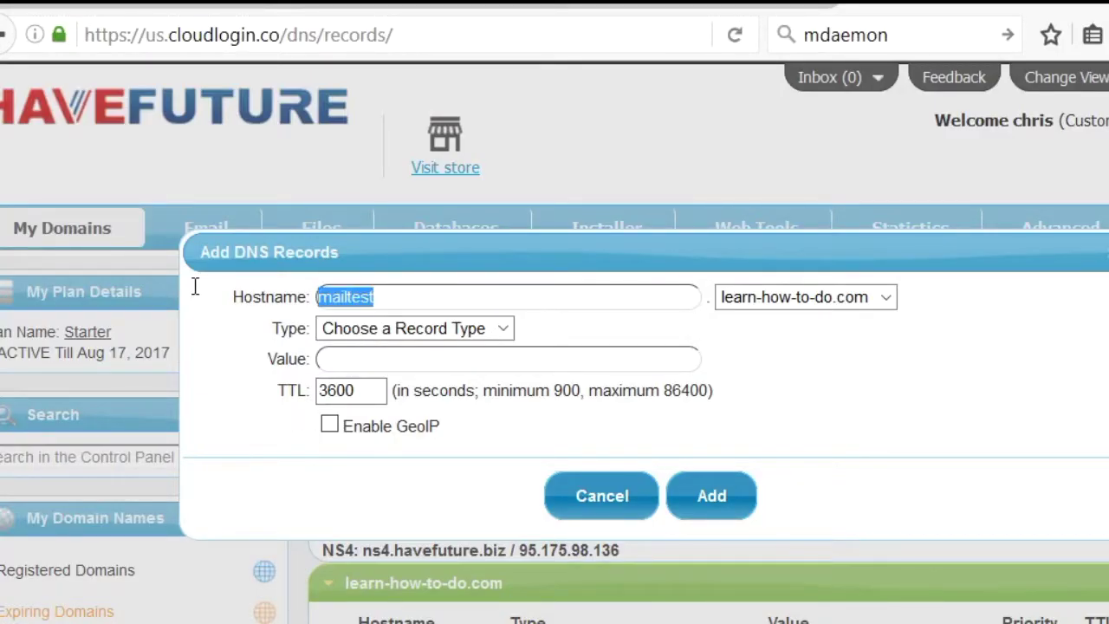
{"action": "type", "text": "testmail"}
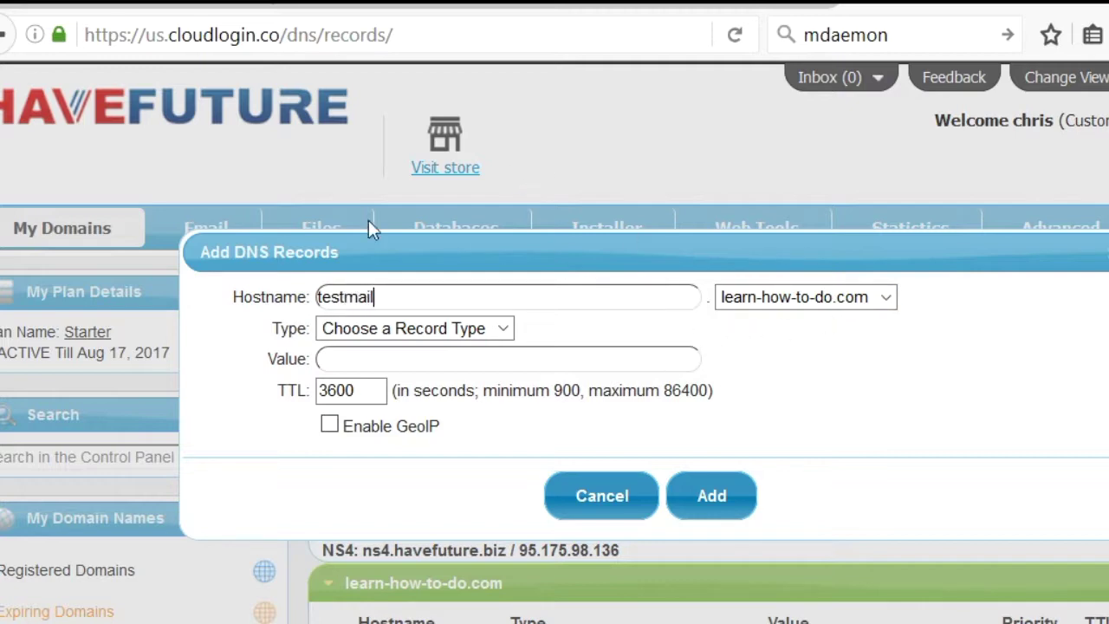
{"action": "left_click", "coordinate": [500, 338]}
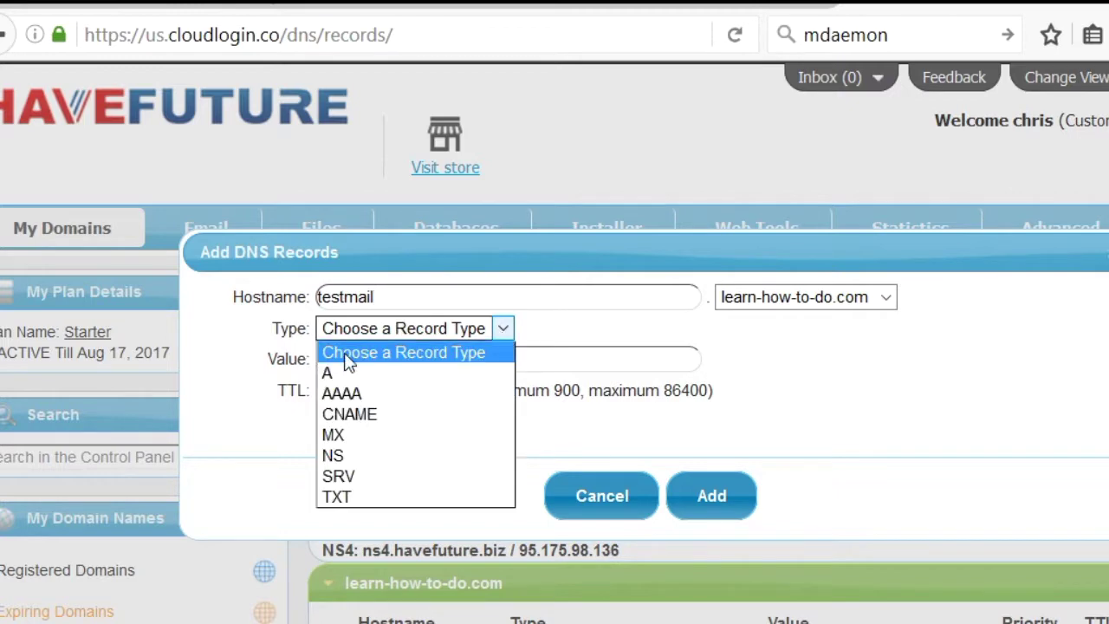
{"action": "left_click", "coordinate": [343, 381]}
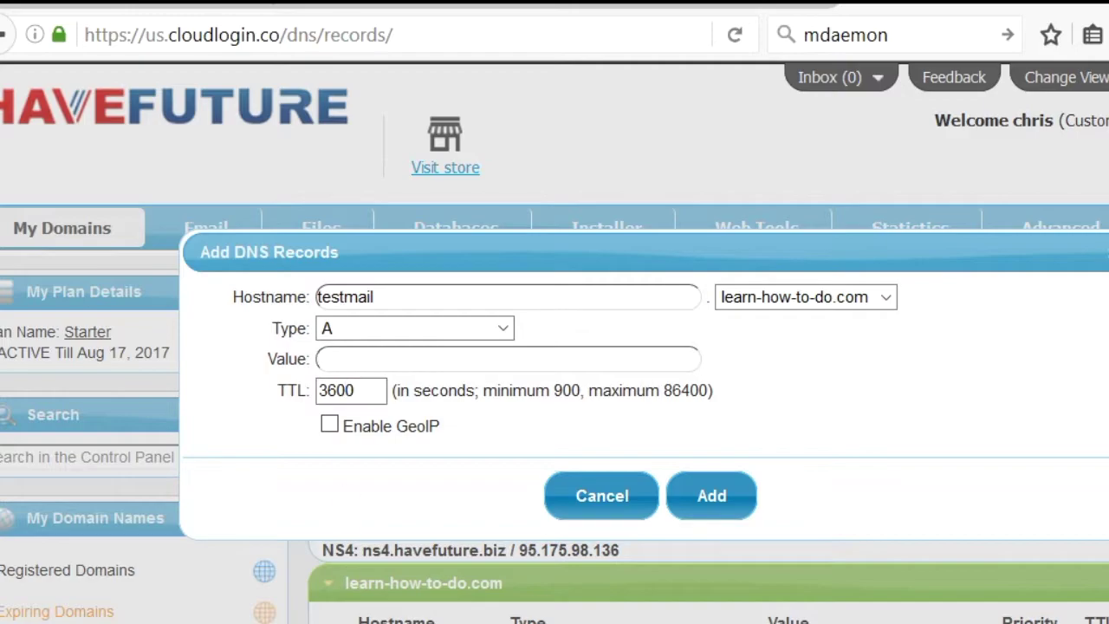
{"action": "key", "text": "alt+Tab"}
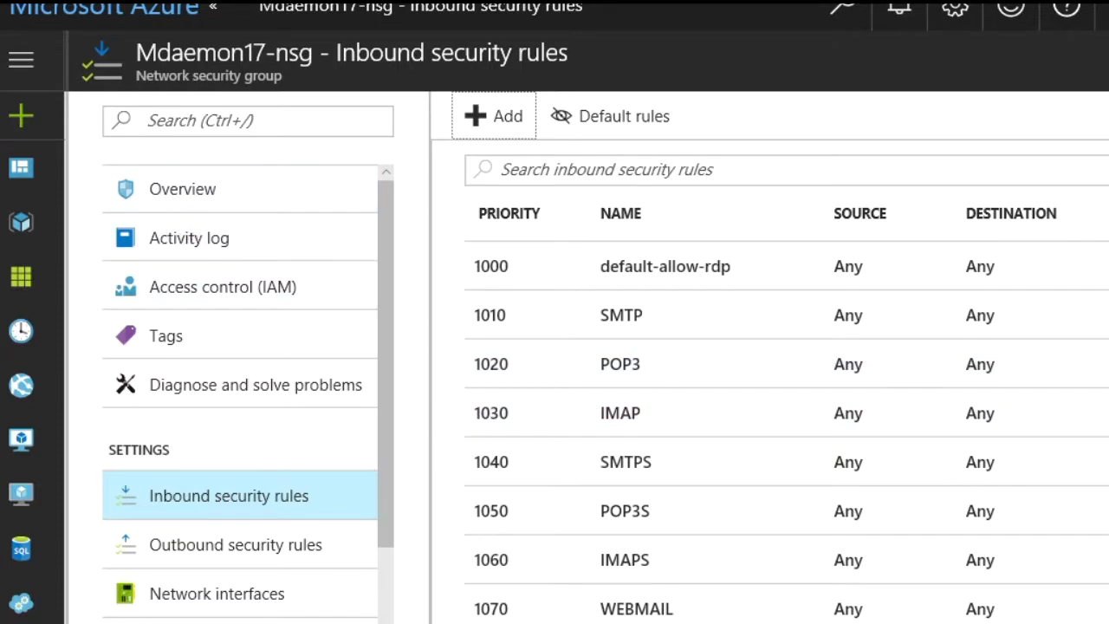
From the Azure dashboard's Resources tile, open the Mdaemon17 virtual machine.
{"action": "left_click", "coordinate": [184, 26]}
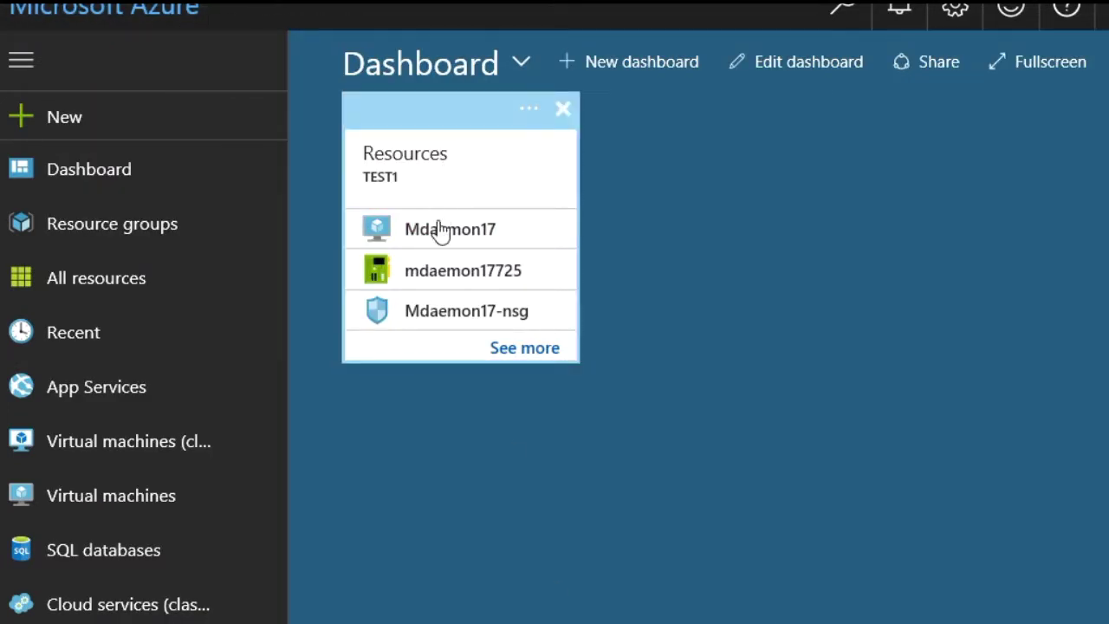
{"action": "left_click", "coordinate": [440, 249]}
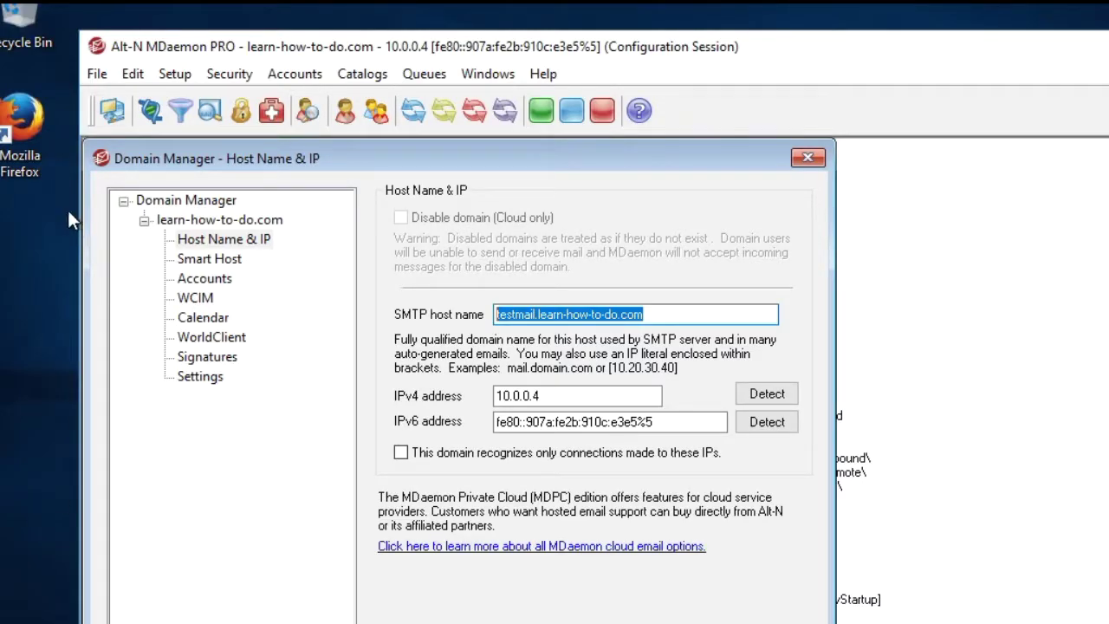
Launch Firefox, search Google for 'what is my ip', and select the public IP 52.229.25.190.
{"action": "left_click", "coordinate": [21, 138]}
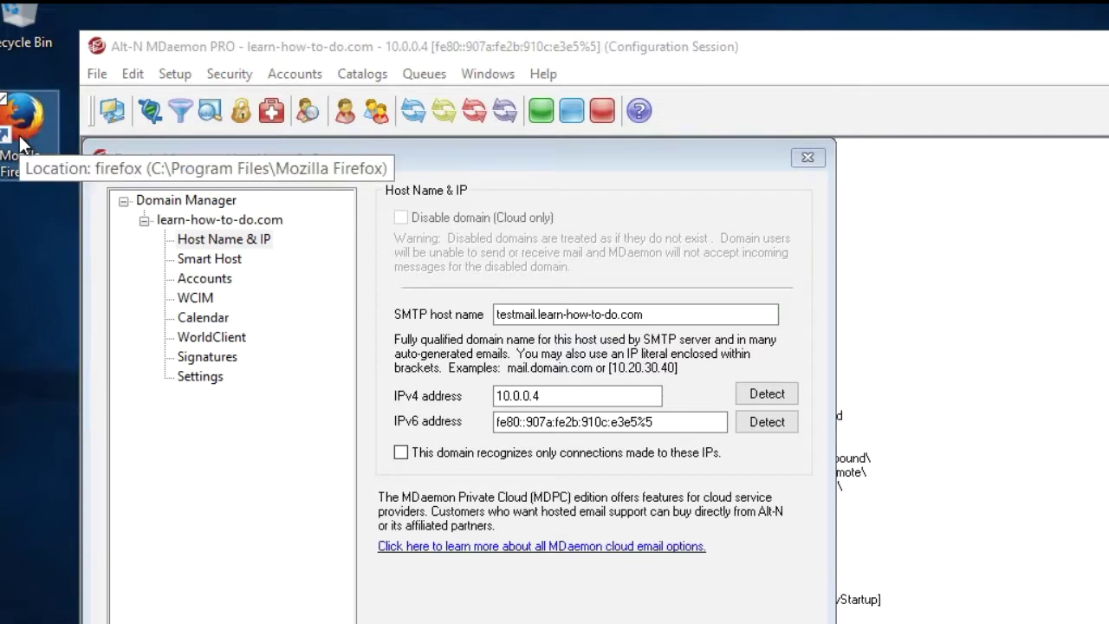
{"action": "double_click", "coordinate": [21, 141]}
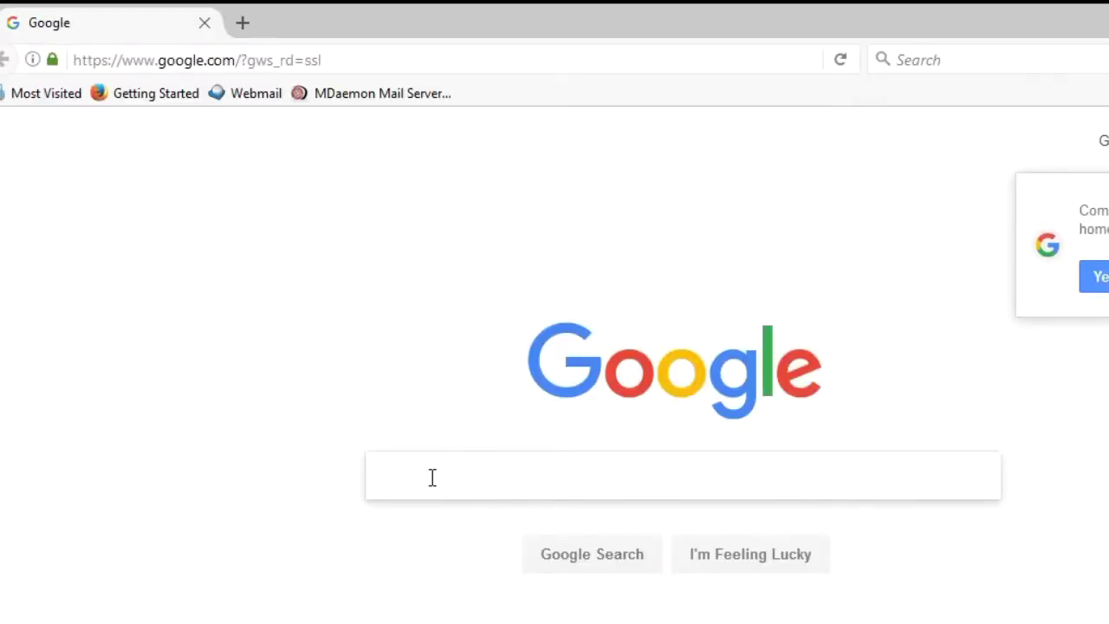
{"action": "type", "text": "what is my "}
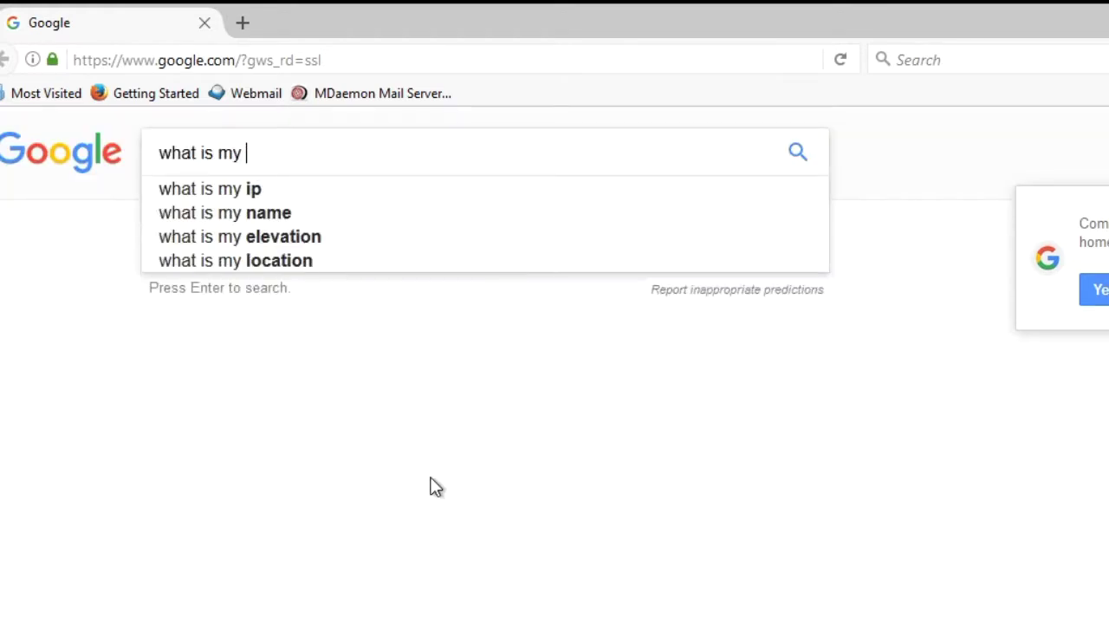
{"action": "type", "text": "ip"}
{"action": "key", "text": "Return"}
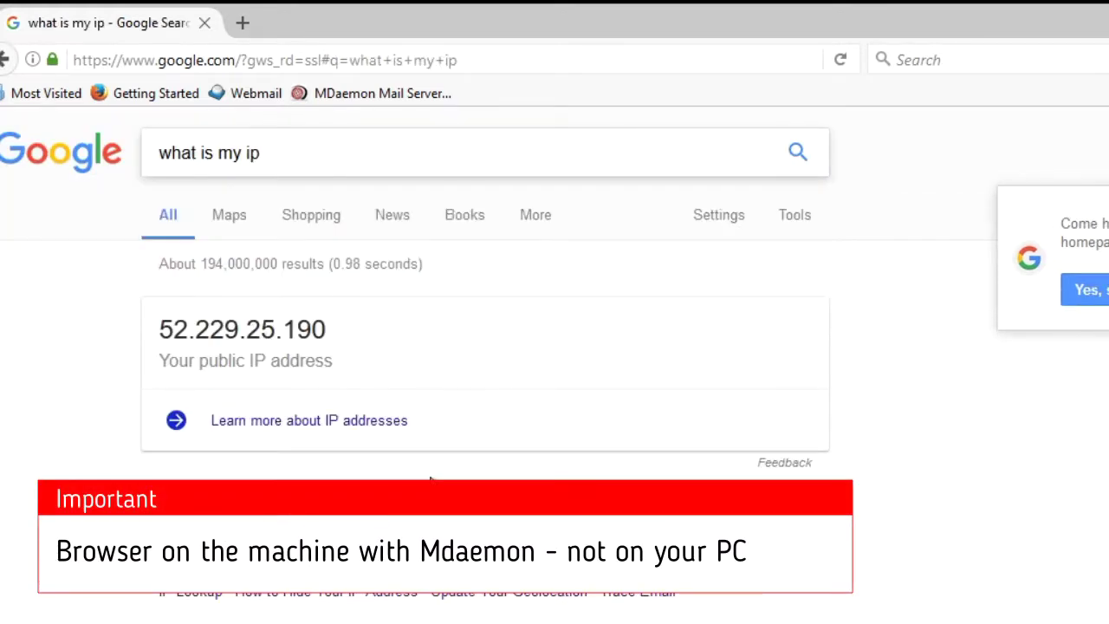
{"action": "left_click_drag", "start_coordinate": [329, 332], "coordinate": [156, 345]}
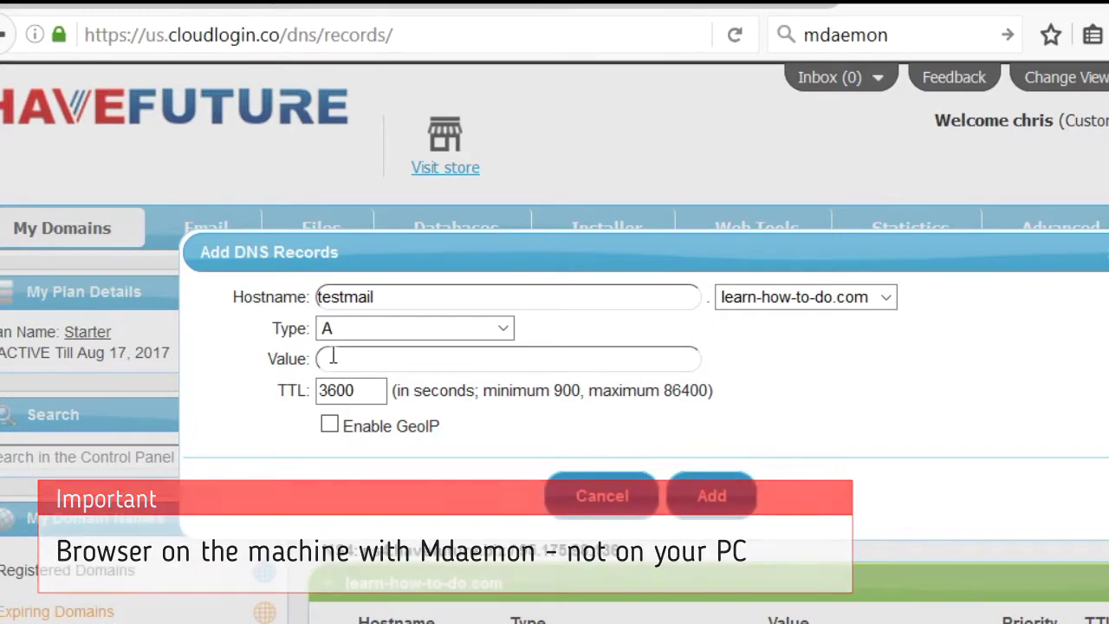
Paste 52.229.25.190 as the record value and add the testmail A record.
{"action": "left_click", "coordinate": [332, 357]}
{"action": "type", "text": "52.229.25.190"}
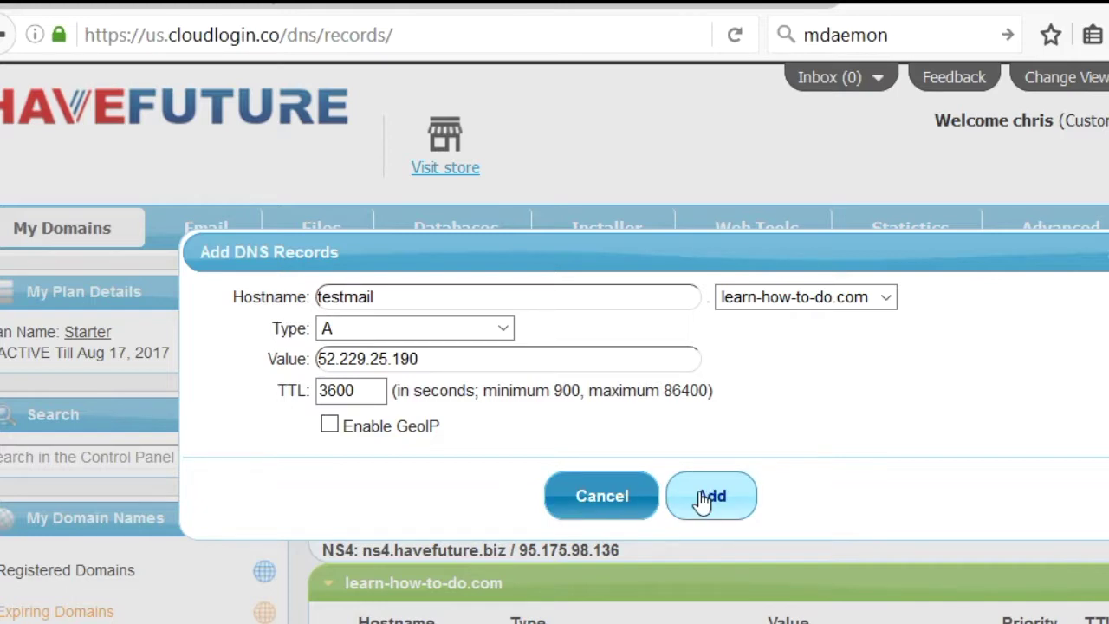
{"action": "left_click", "coordinate": [743, 515]}
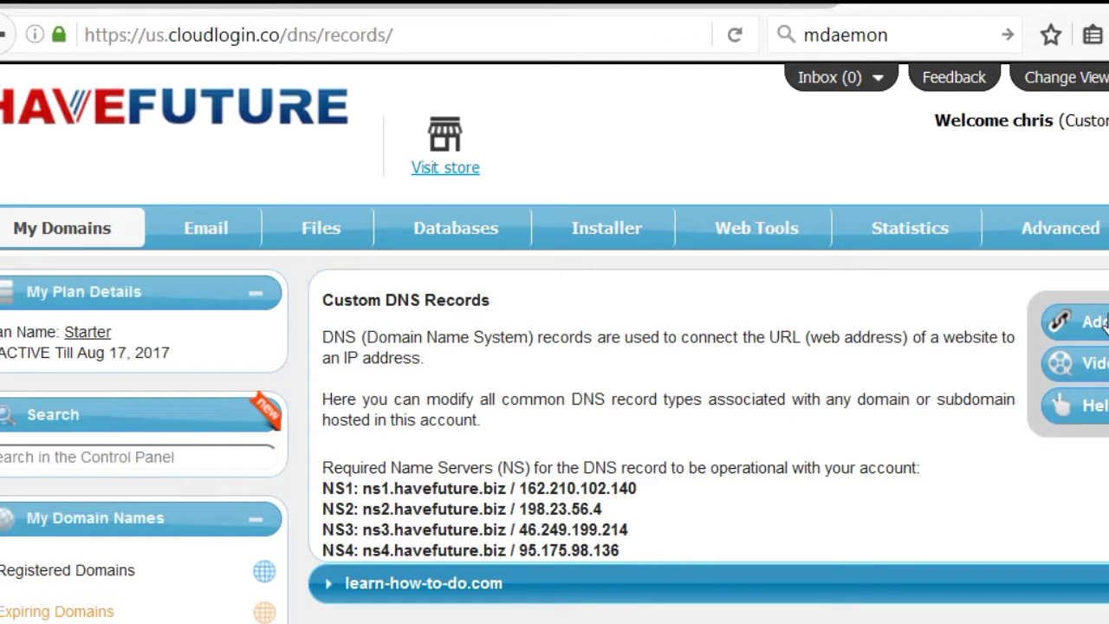
Add another record for learn-how-to-do.com and set its type to MX.
{"action": "left_click", "coordinate": [1099, 323]}
{"action": "left_click", "coordinate": [893, 366]}
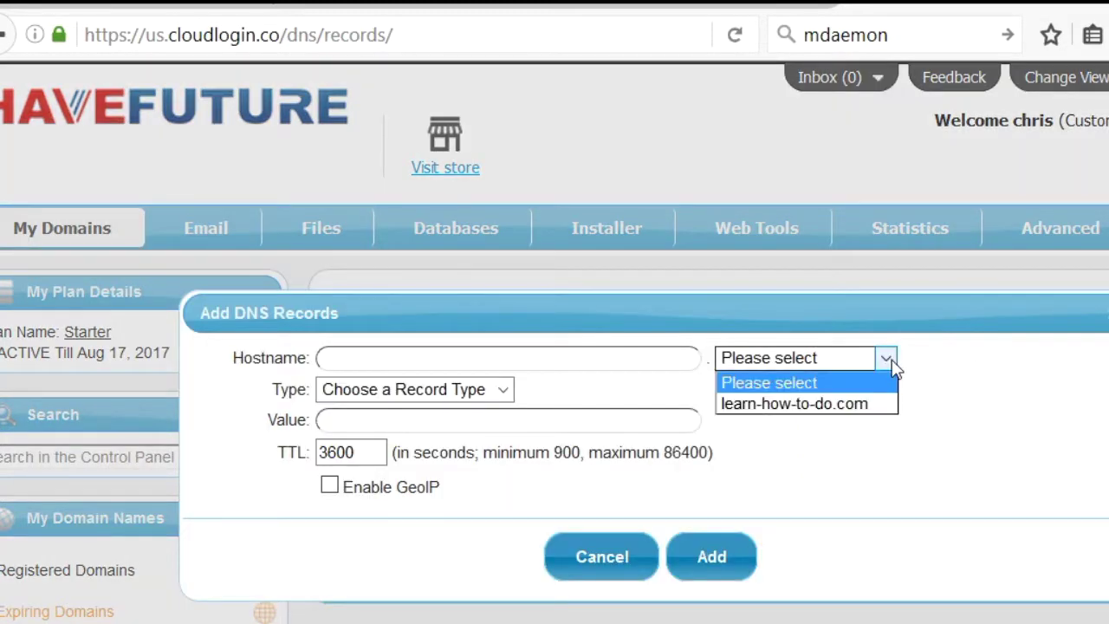
{"action": "left_click", "coordinate": [836, 405]}
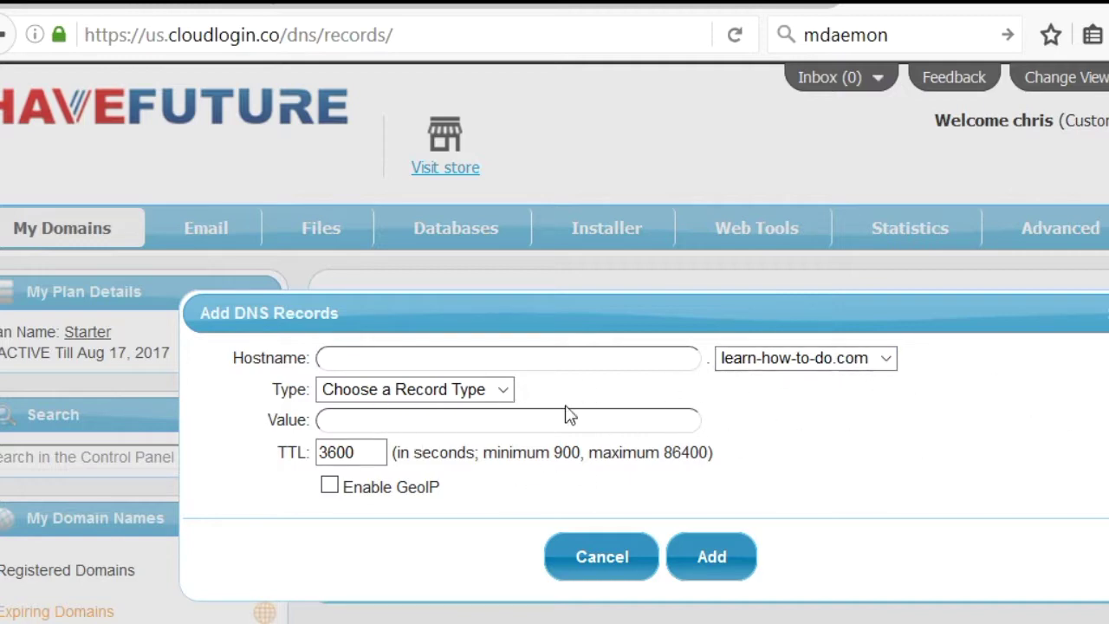
{"action": "left_click", "coordinate": [503, 389]}
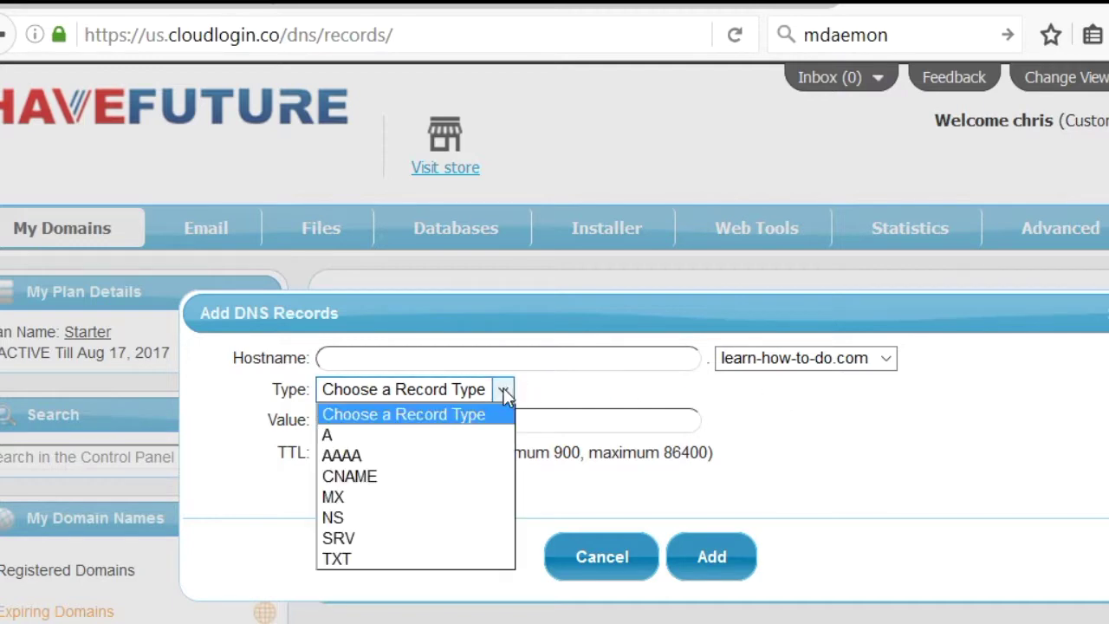
{"action": "left_click", "coordinate": [371, 500]}
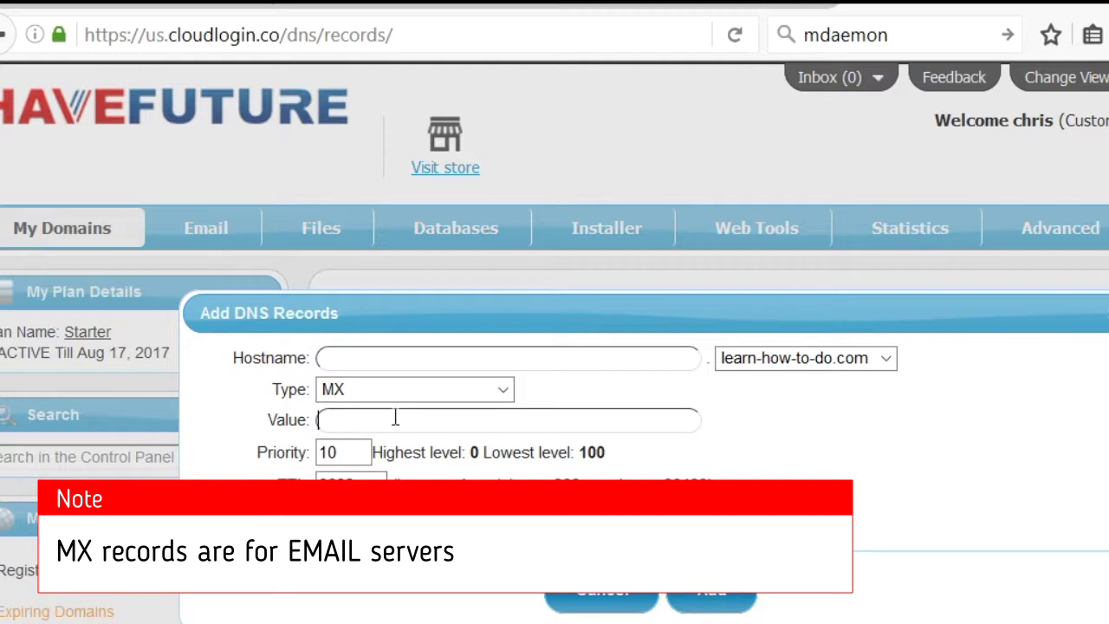
Enter testmail.learn-how-to-do.com as the MX value, then cancel the Add DNS Records dialog.
{"action": "type", "text": "tmail.learn-how-"}
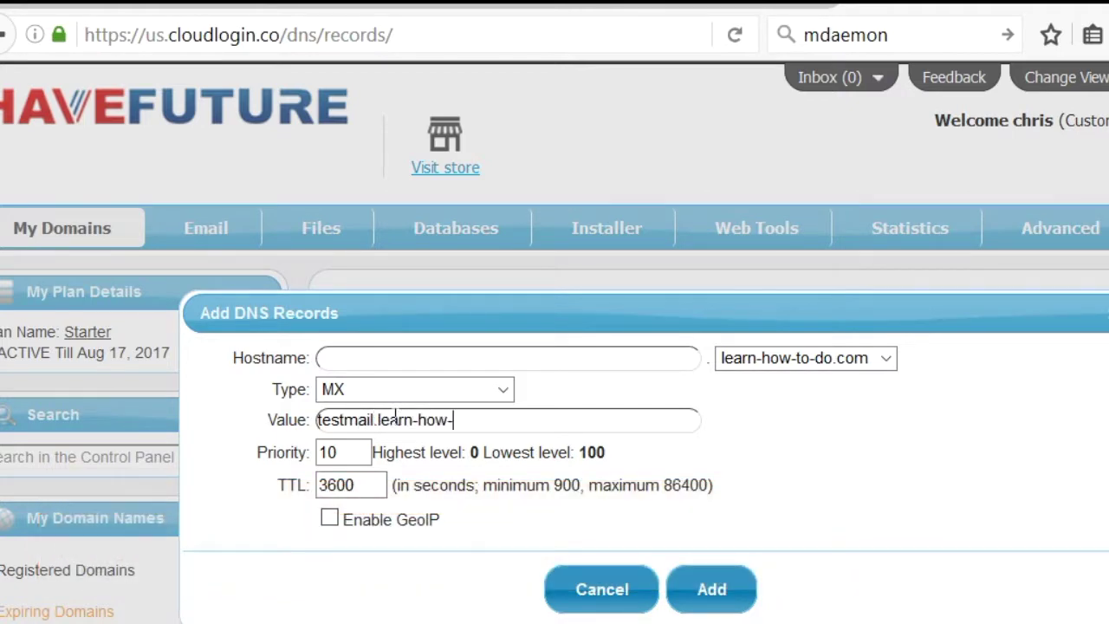
{"action": "type", "text": "to-do.com"}
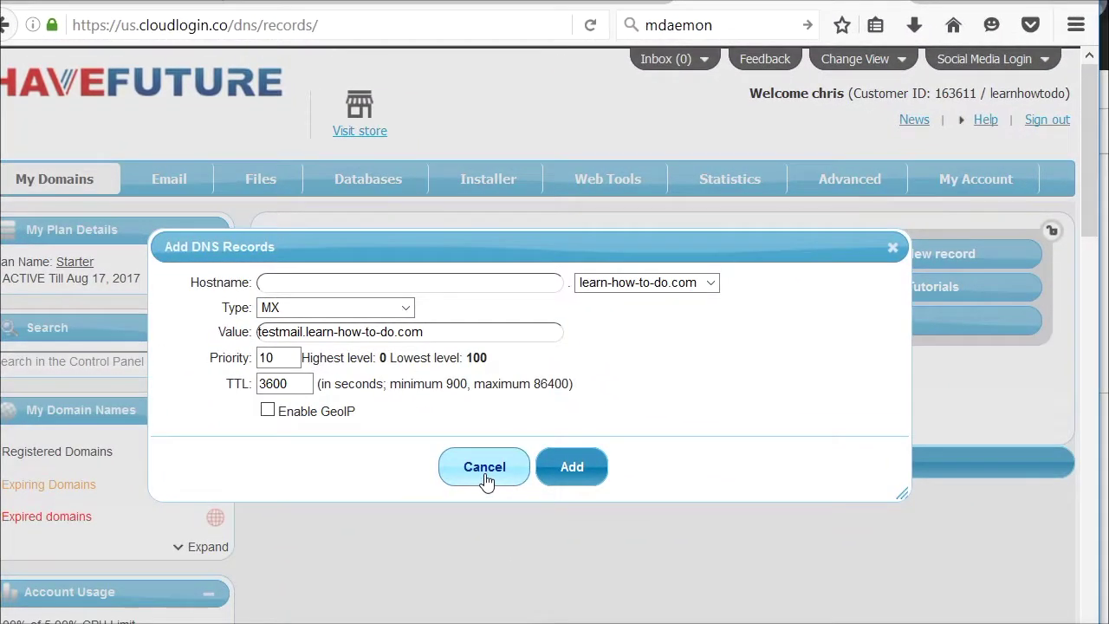
{"action": "left_click", "coordinate": [484, 466]}
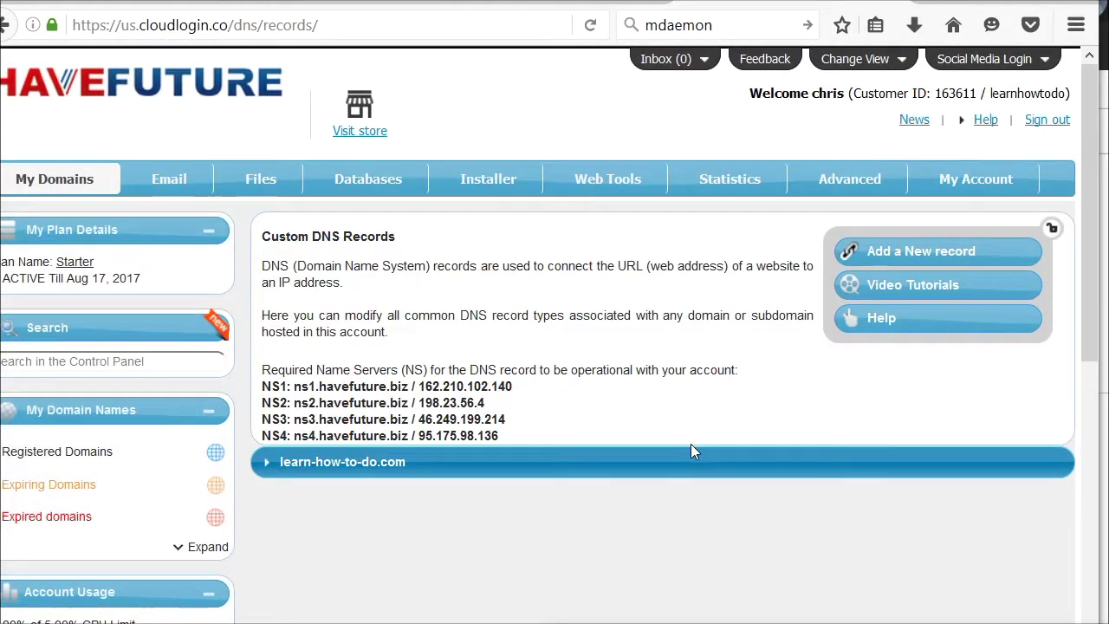
Expand the learn-how-to-do.com records and highlight the second MX record's mx2.havefuture.biz value.
{"action": "left_click", "coordinate": [264, 468]}
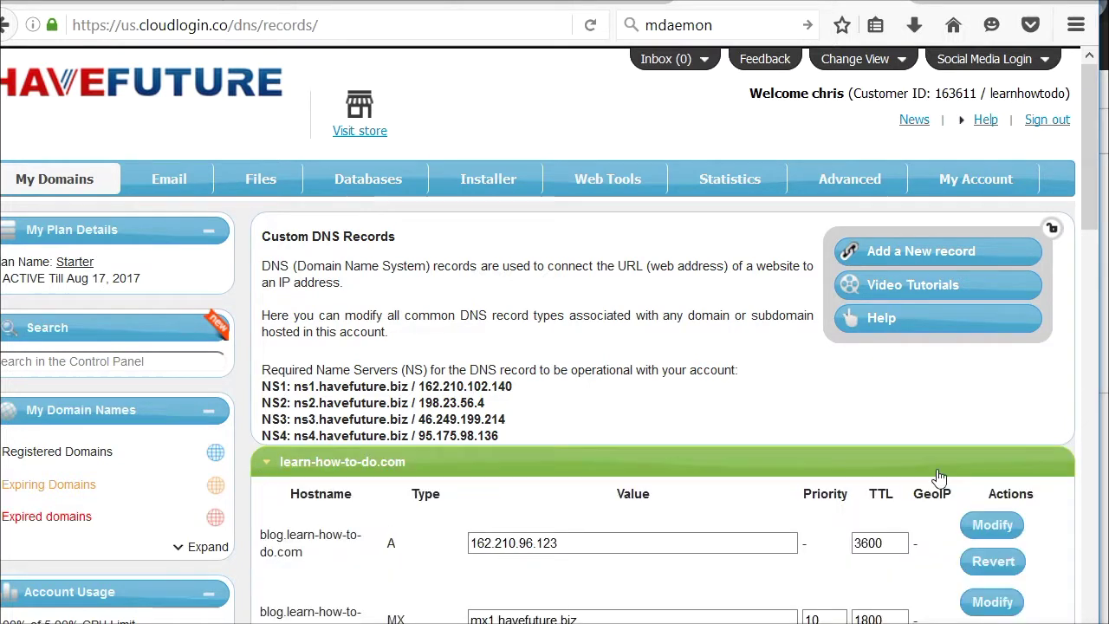
{"action": "left_click_drag", "start_coordinate": [1094, 196], "coordinate": [1094, 279]}
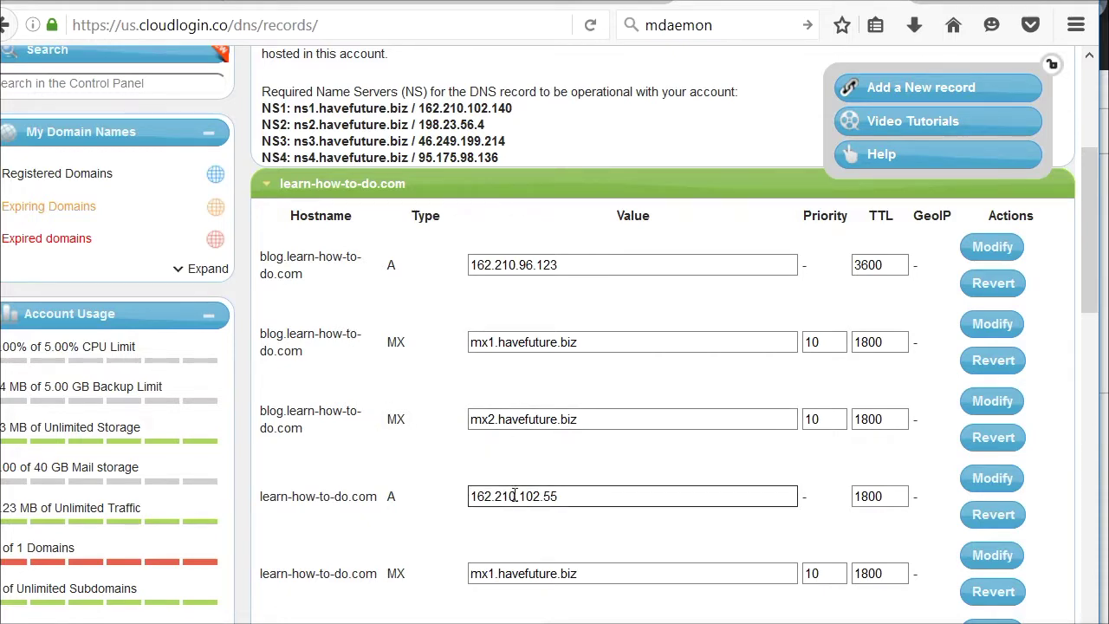
{"action": "left_click_drag", "start_coordinate": [1092, 312], "coordinate": [1093, 386]}
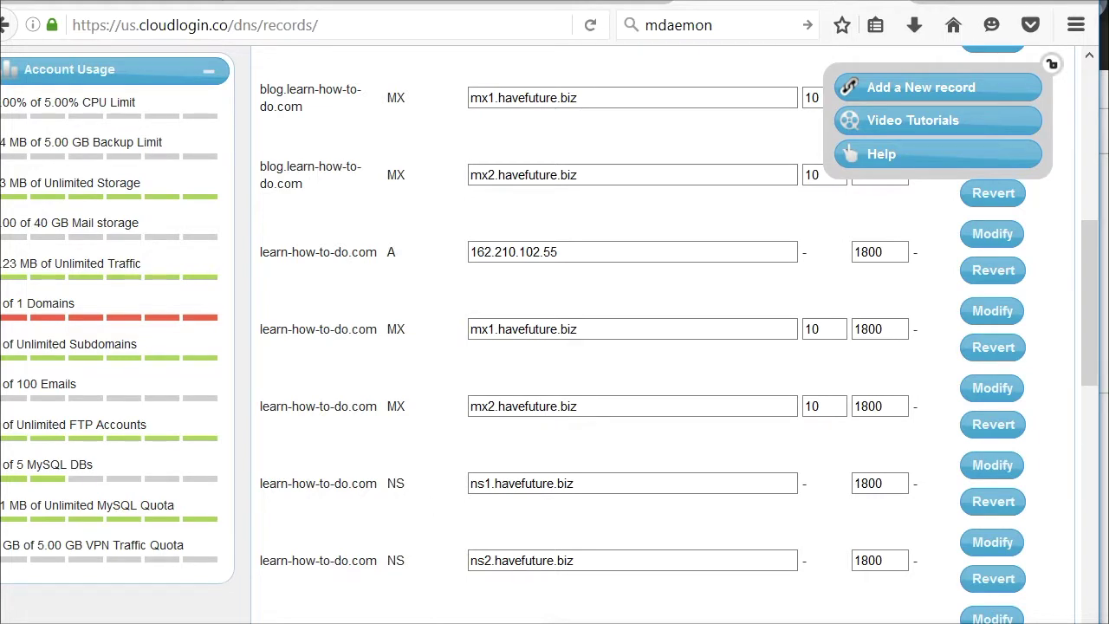
{"action": "left_click_drag", "start_coordinate": [1093, 370], "coordinate": [1093, 240]}
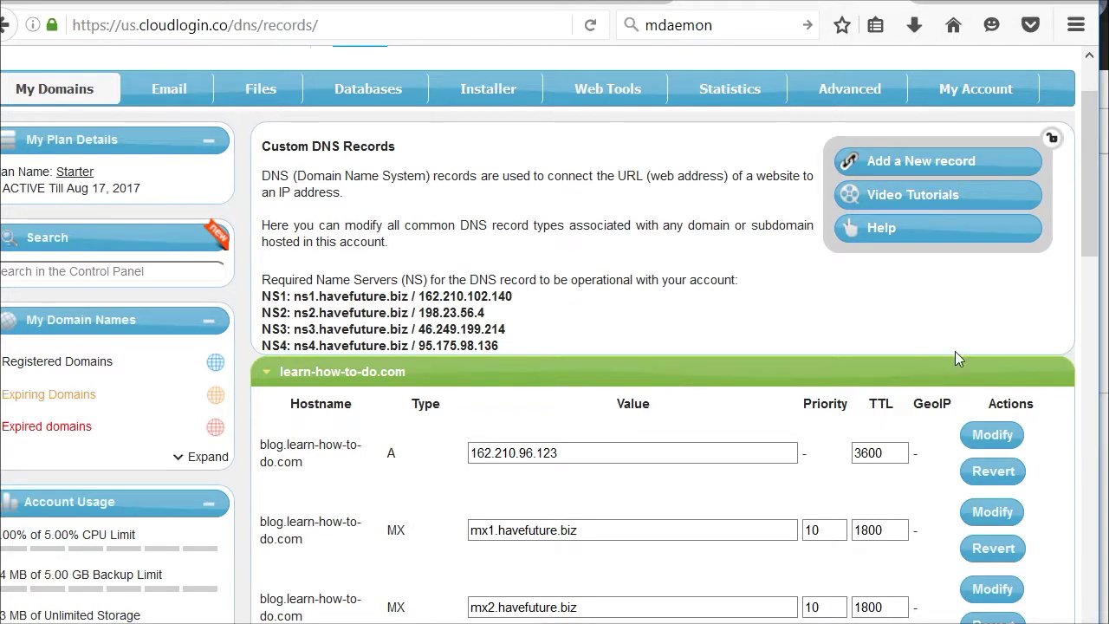
{"action": "left_click_drag", "start_coordinate": [1096, 248], "coordinate": [1102, 338]}
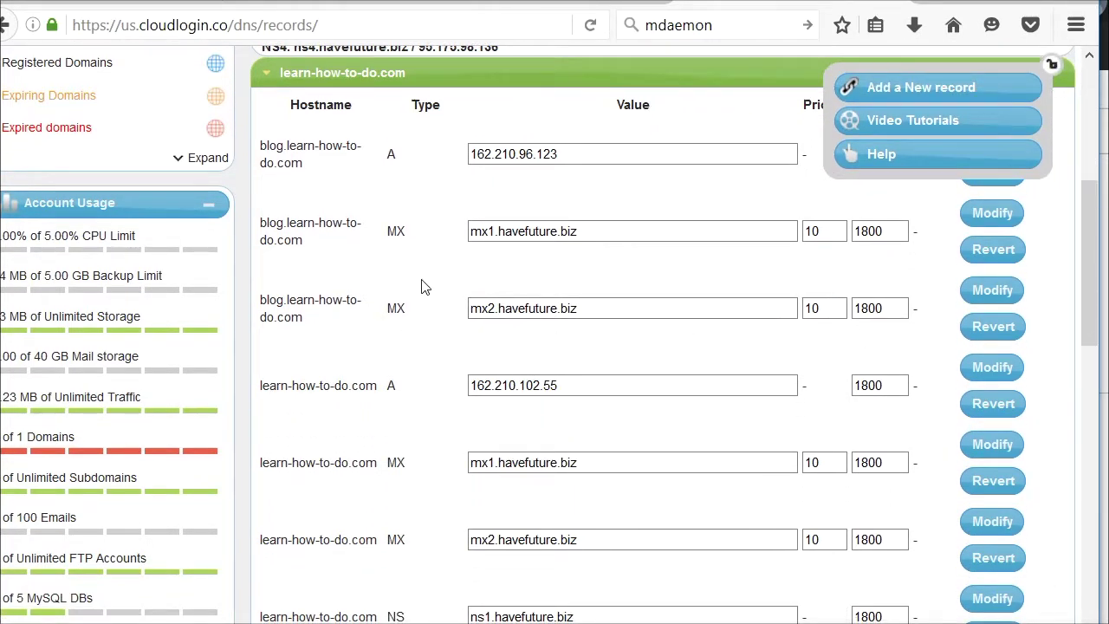
{"action": "scroll", "coordinate": [1090, 274], "scroll_direction": "down", "scroll_amount": 5}
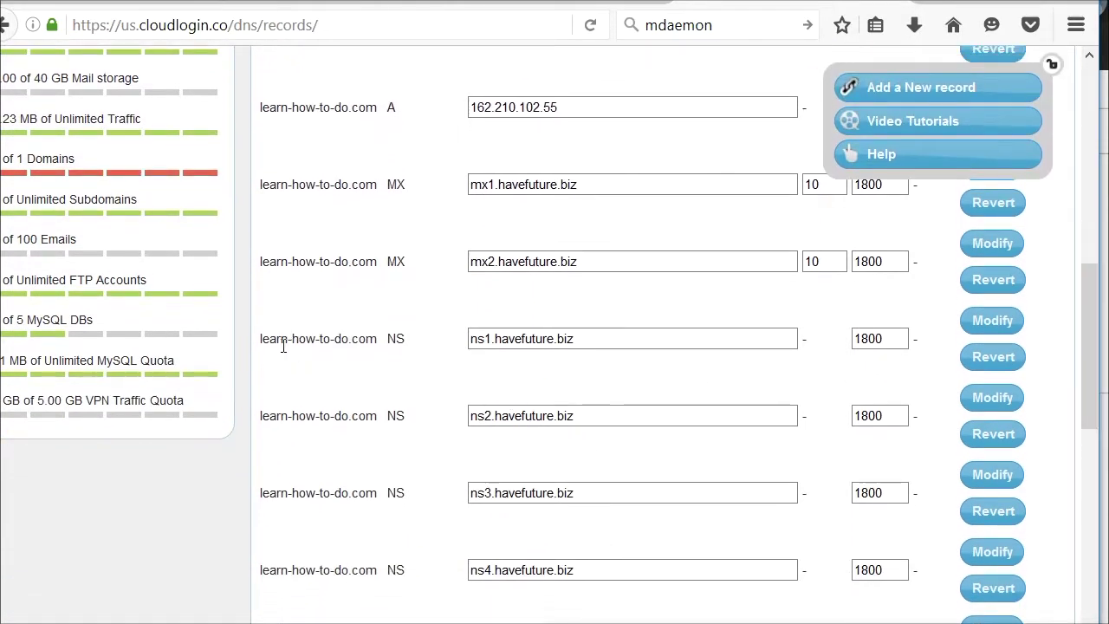
{"action": "left_click_drag", "start_coordinate": [257, 271], "coordinate": [386, 273]}
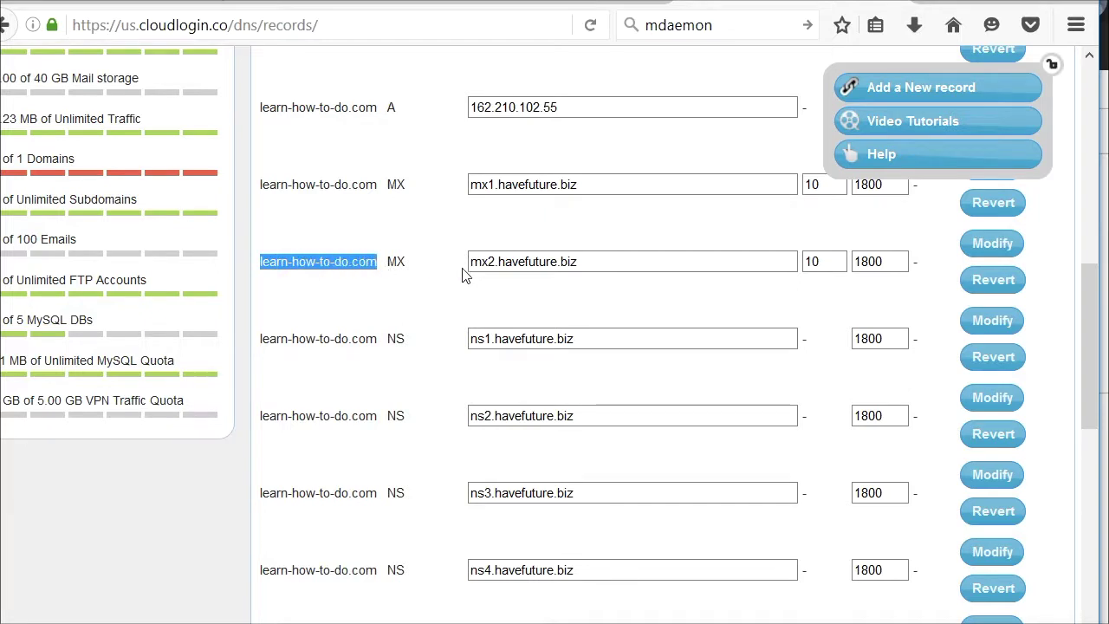
{"action": "left_click_drag", "start_coordinate": [596, 261], "coordinate": [367, 265]}
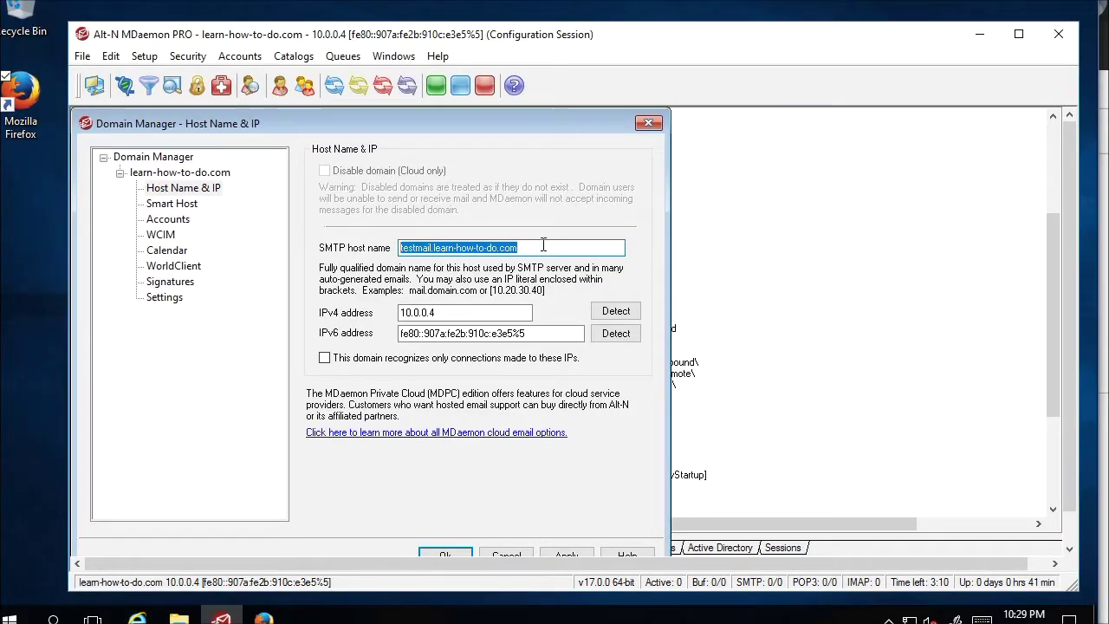
Replace the second MX value mx2.havefuture.biz with the pasted testmail.learn-how-to-do.com.
{"action": "left_click_drag", "start_coordinate": [543, 245], "coordinate": [272, 248]}
{"action": "key", "text": "ctrl+c"}
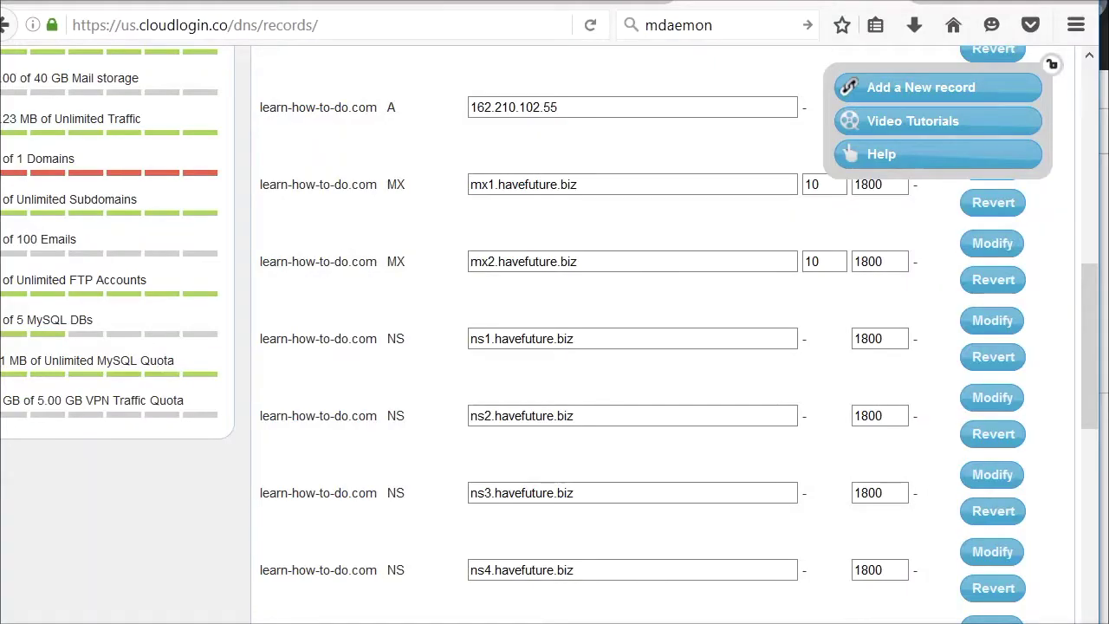
{"action": "left_click_drag", "start_coordinate": [471, 261], "coordinate": [579, 262]}
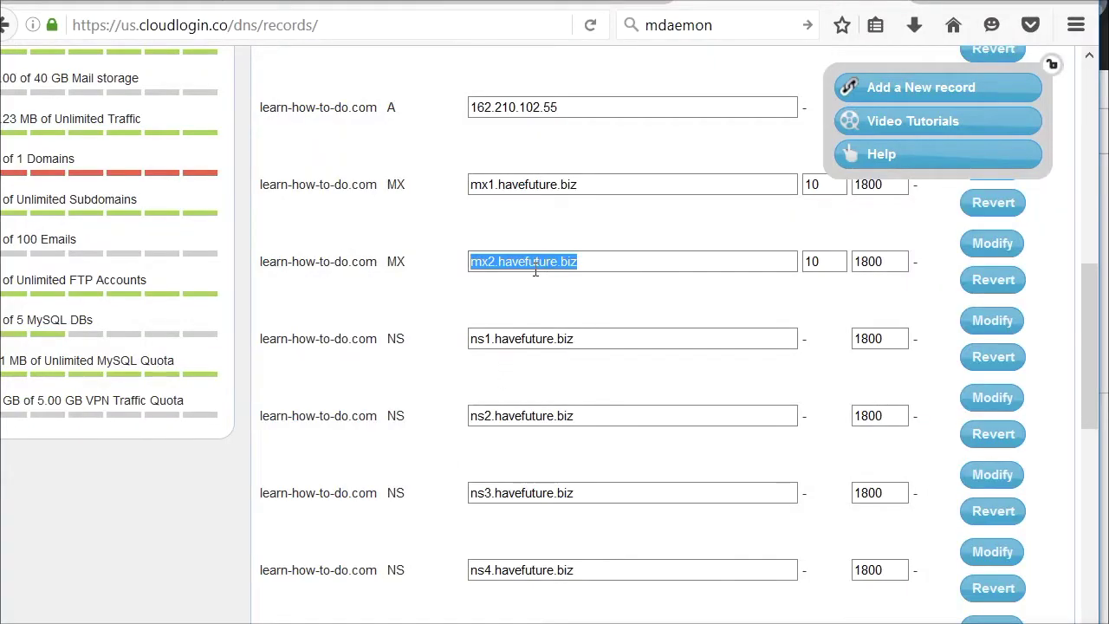
{"action": "left_click", "coordinate": [598, 260]}
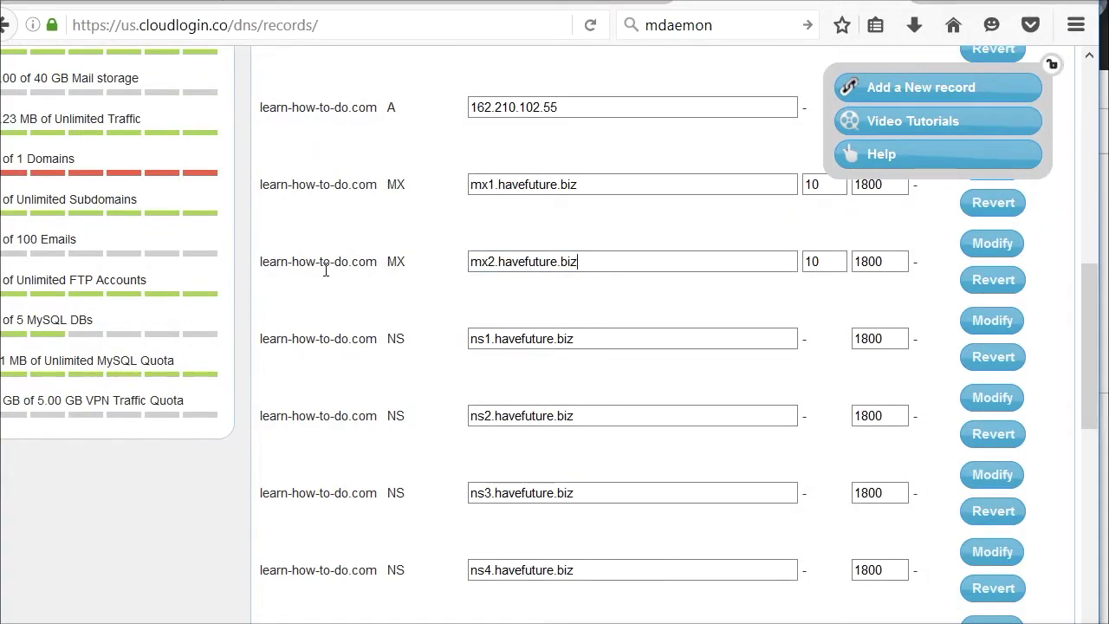
{"action": "left_click_drag", "start_coordinate": [610, 261], "coordinate": [364, 262]}
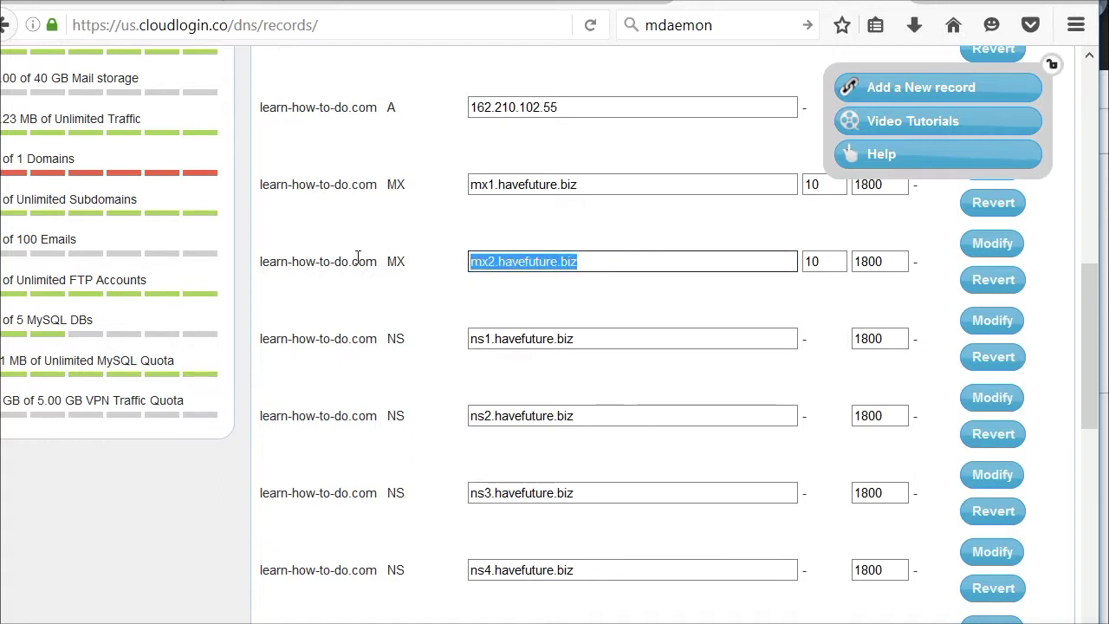
{"action": "key", "text": "ctrl+v"}
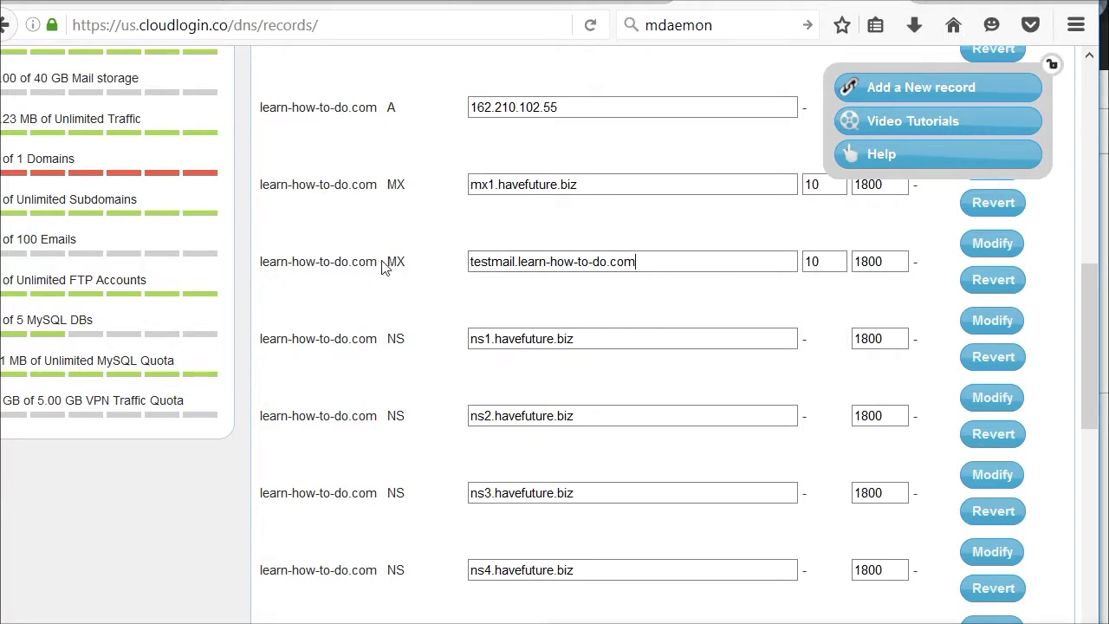
{"action": "left_click_drag", "start_coordinate": [381, 262], "coordinate": [260, 262]}
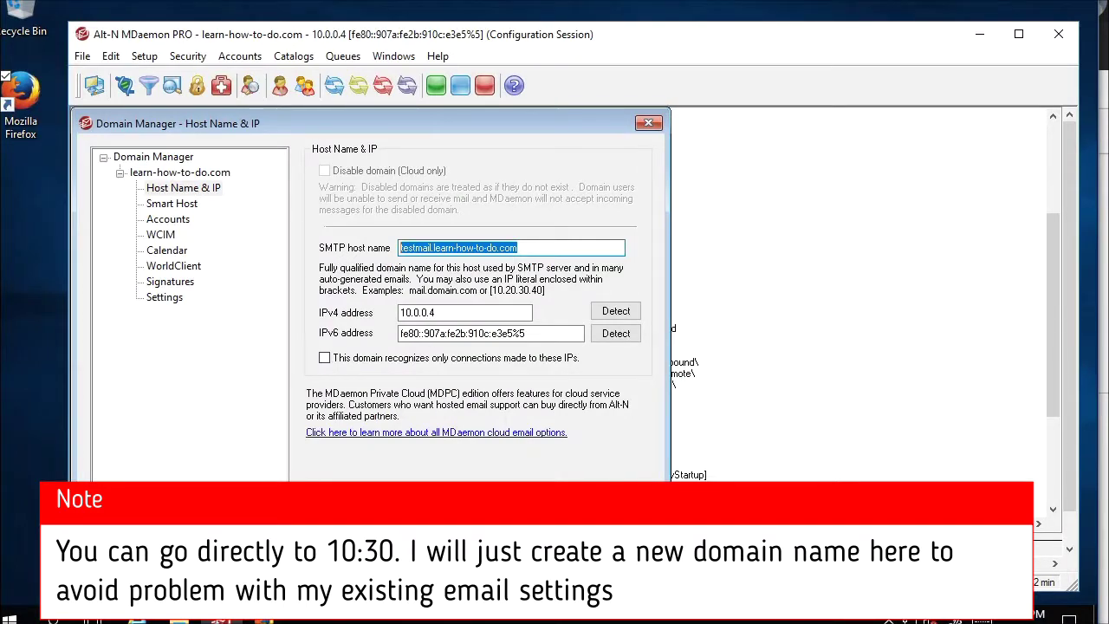
View the learn-how-to-do.com overview, then close MDaemon's Domain Manager.
{"action": "left_click", "coordinate": [165, 174]}
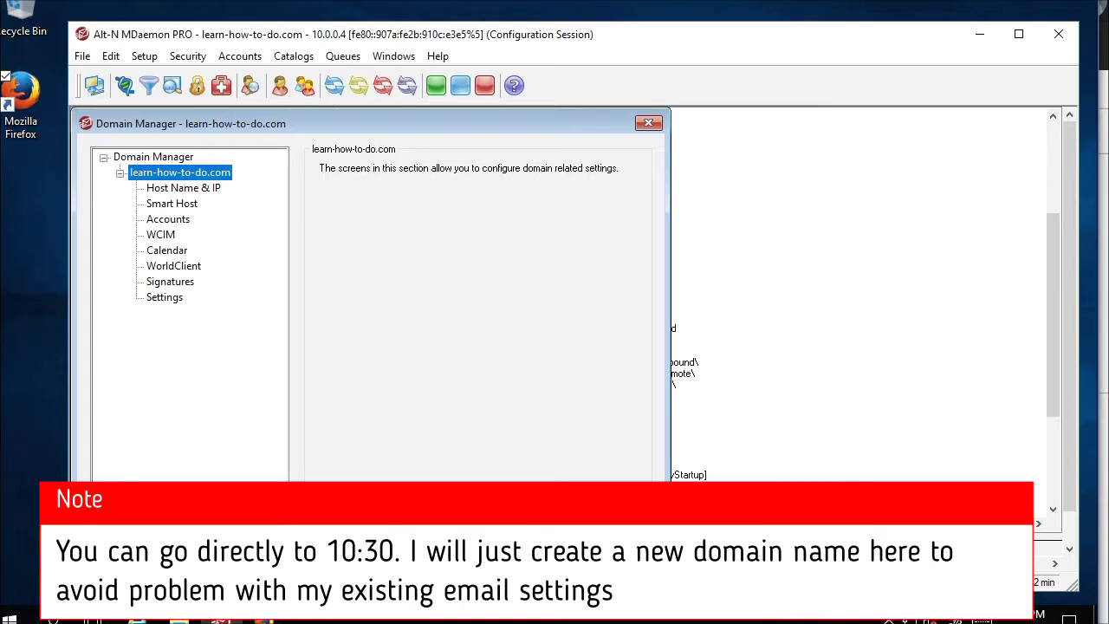
{"action": "left_click_drag", "start_coordinate": [458, 124], "coordinate": [460, 125]}
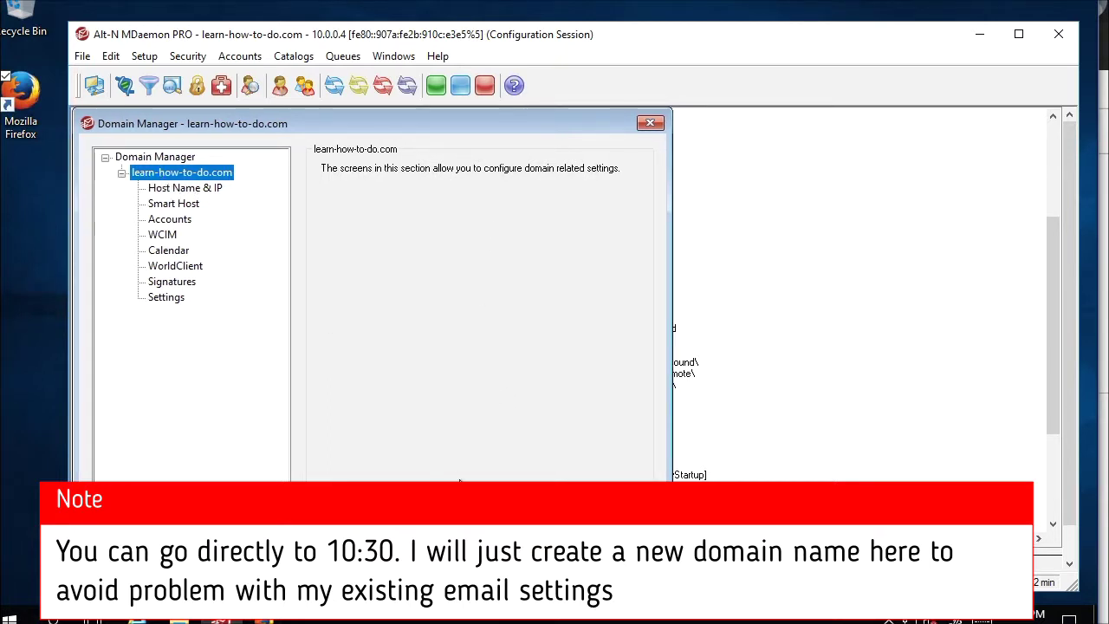
{"action": "key", "text": "Escape"}
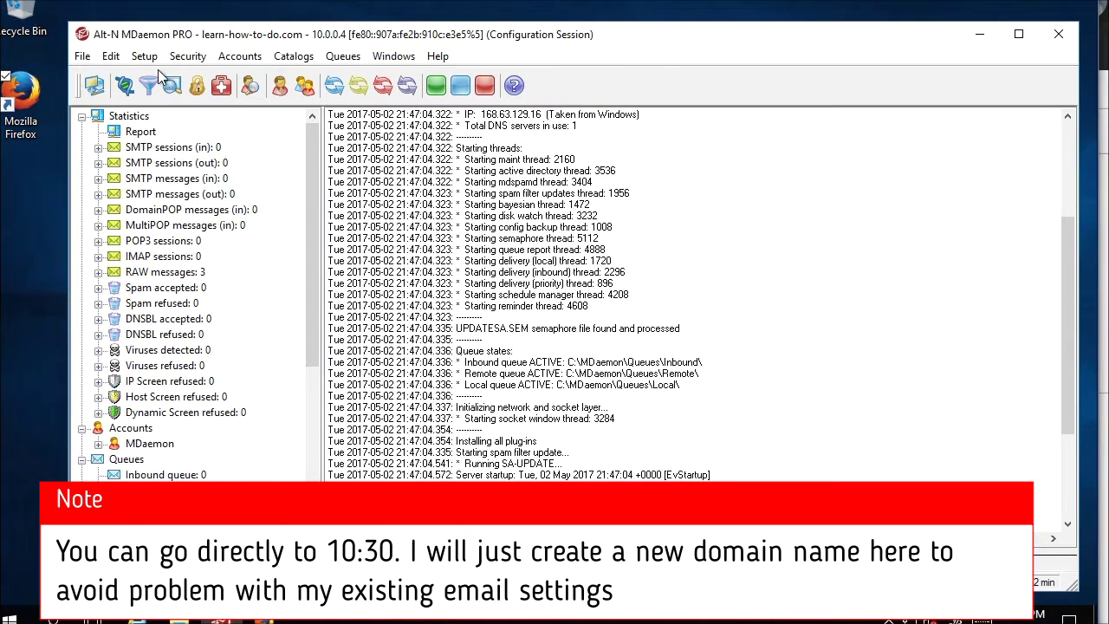
Create the new domain mymail.learn-how-to-do.com via Setup > Domain Manager.
{"action": "left_click", "coordinate": [151, 58]}
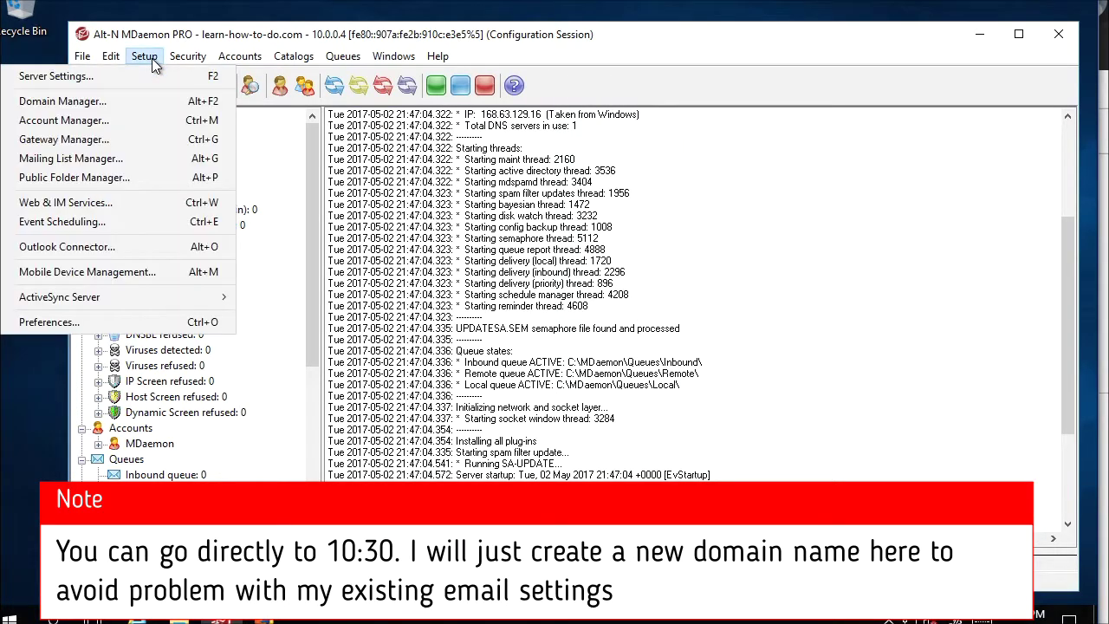
{"action": "left_click", "coordinate": [109, 99]}
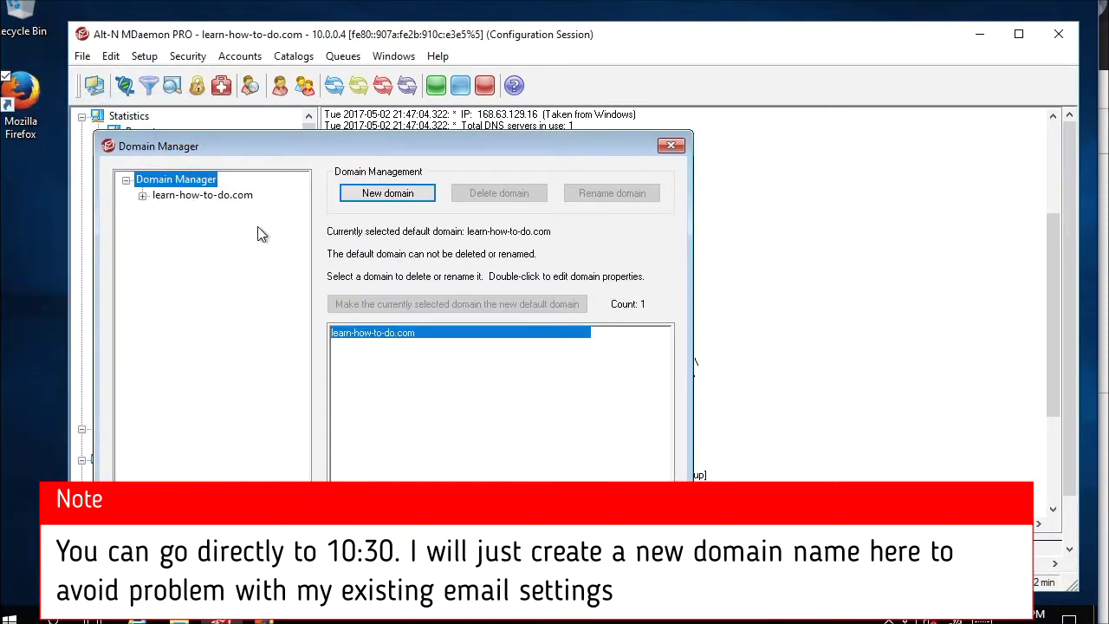
{"action": "left_click", "coordinate": [361, 194]}
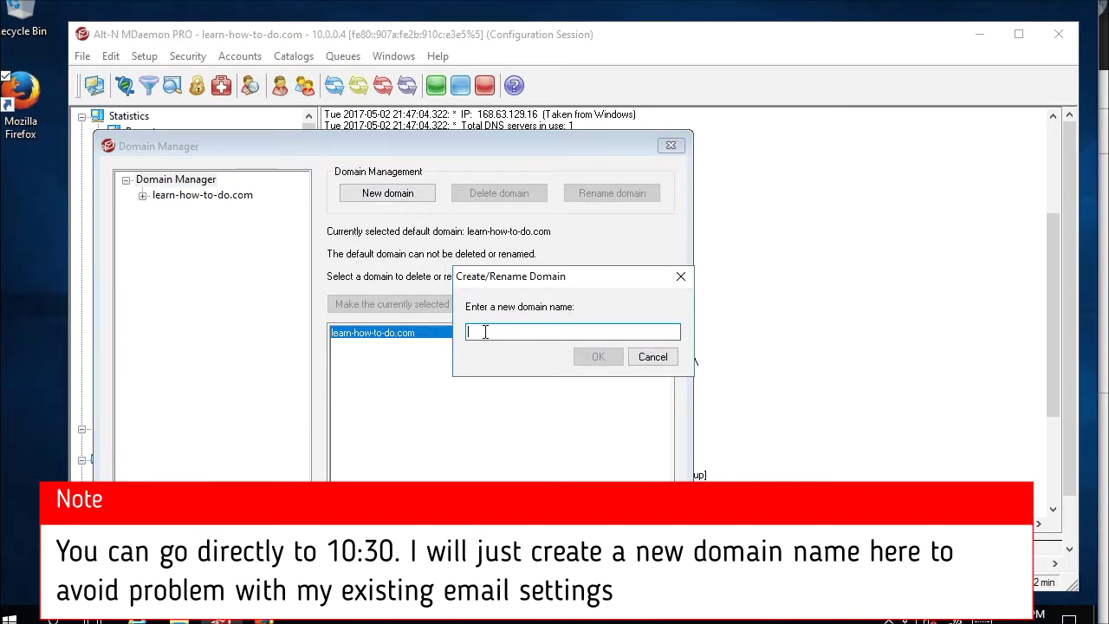
{"action": "type", "text": "te"}
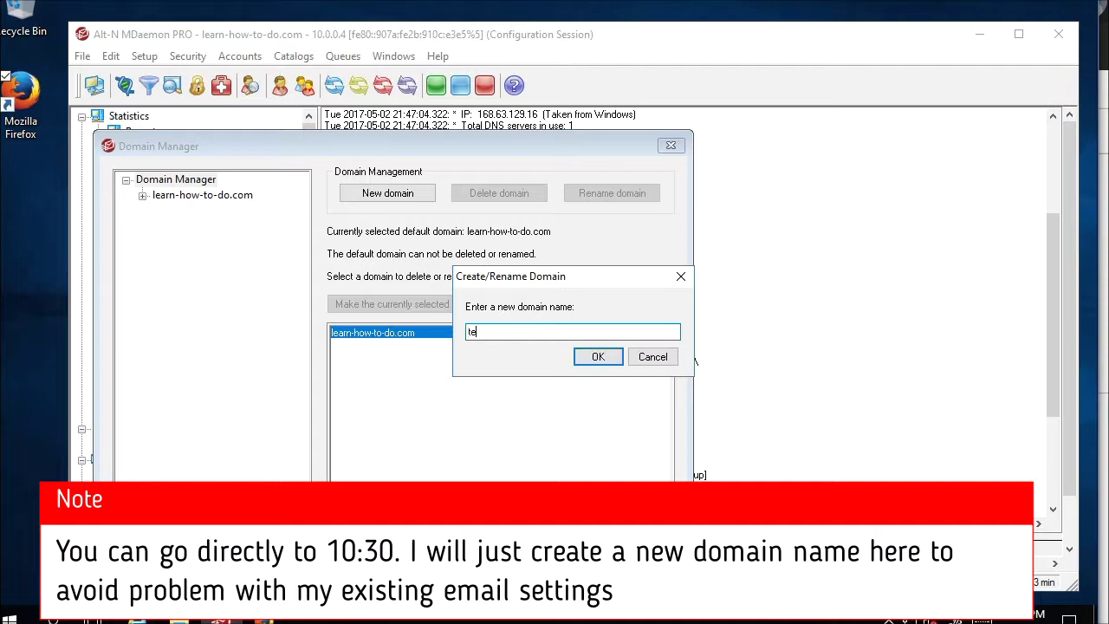
{"action": "key", "text": "BackSpace"}
{"action": "key", "text": "BackSpace"}
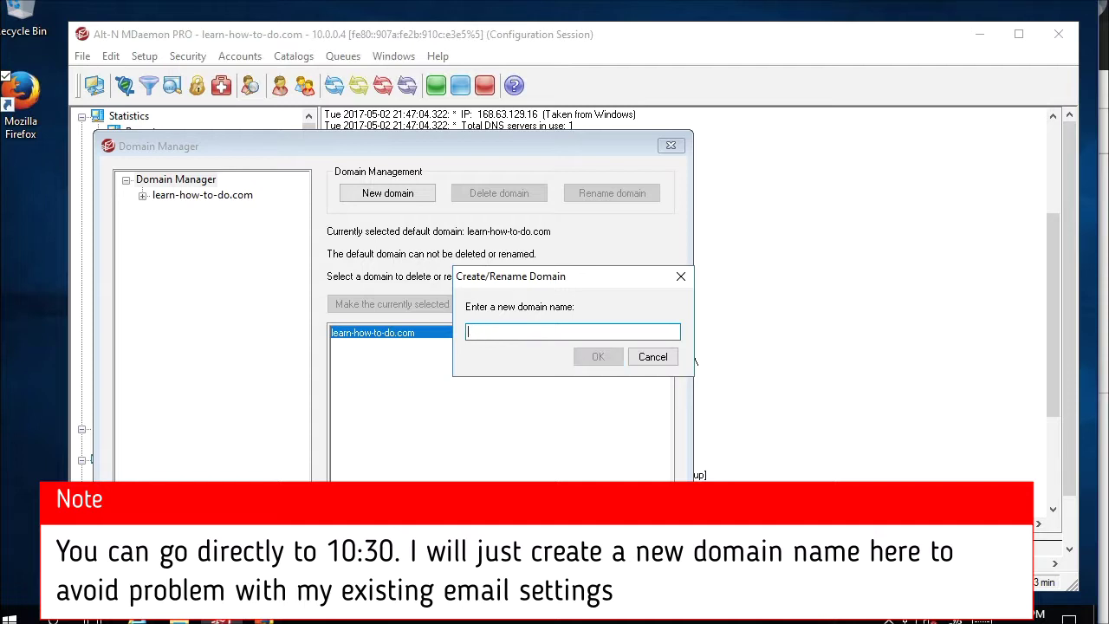
{"action": "type", "text": "mymail.learn-how-to-do.com"}
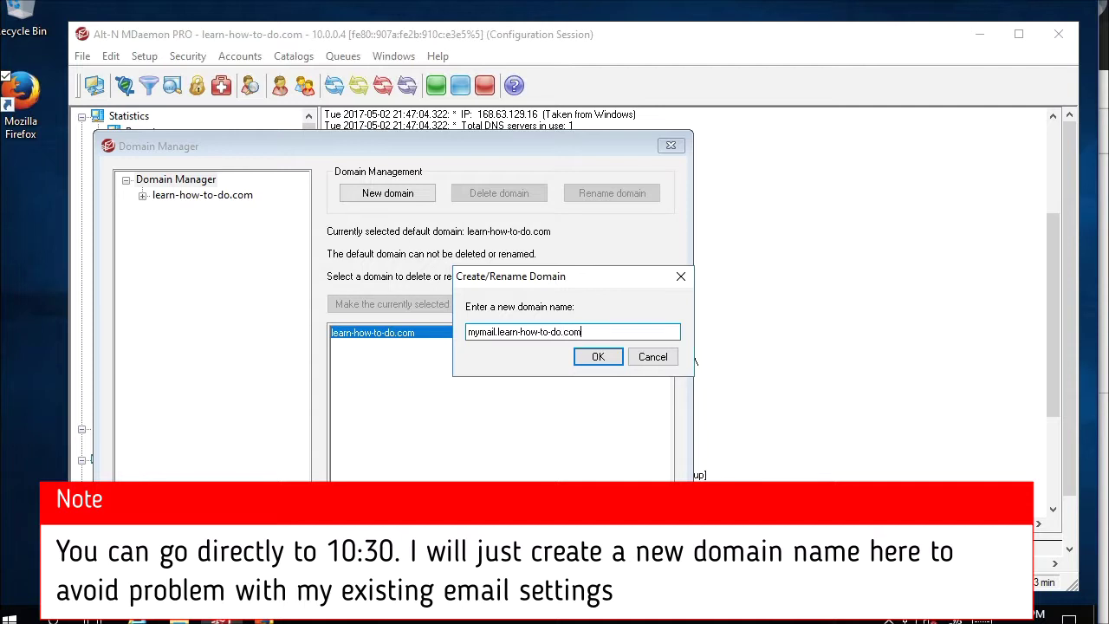
{"action": "left_click", "coordinate": [598, 363]}
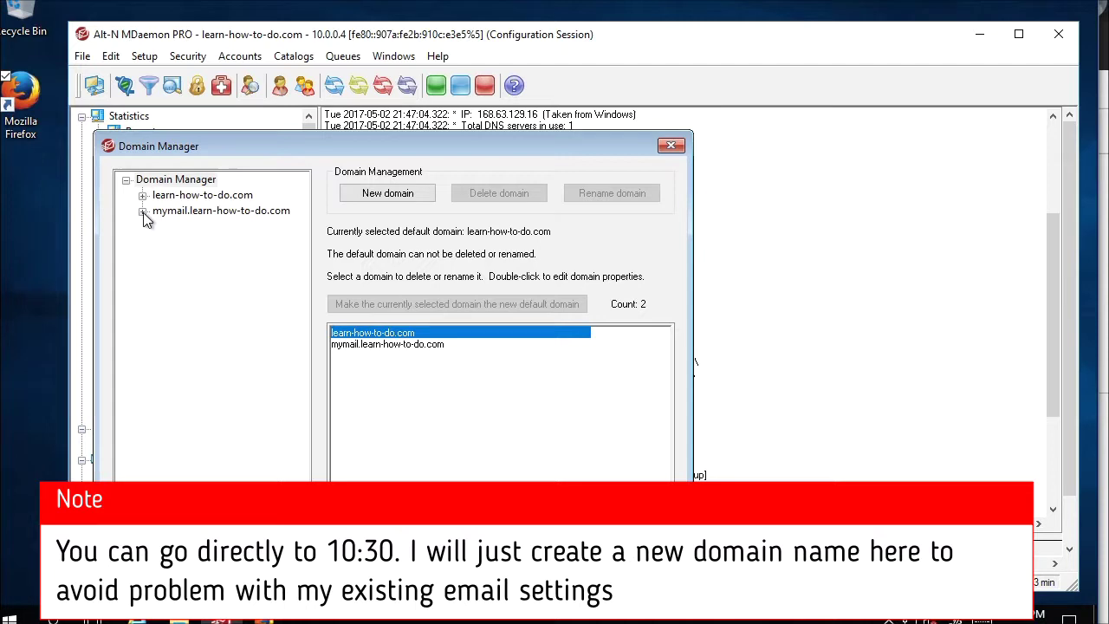
Review mymail.learn-how-to-do.com's Host Name & IP settings, then scroll the DNS records page to the top.
{"action": "left_click", "coordinate": [143, 211]}
{"action": "left_click", "coordinate": [191, 226]}
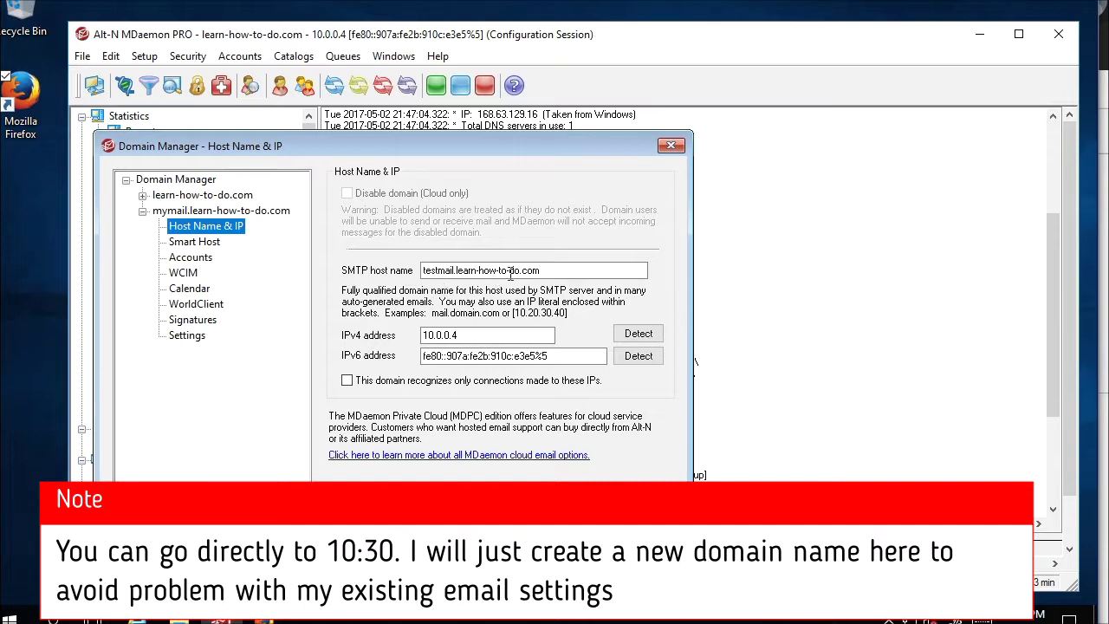
{"action": "left_click_drag", "start_coordinate": [553, 270], "coordinate": [406, 262]}
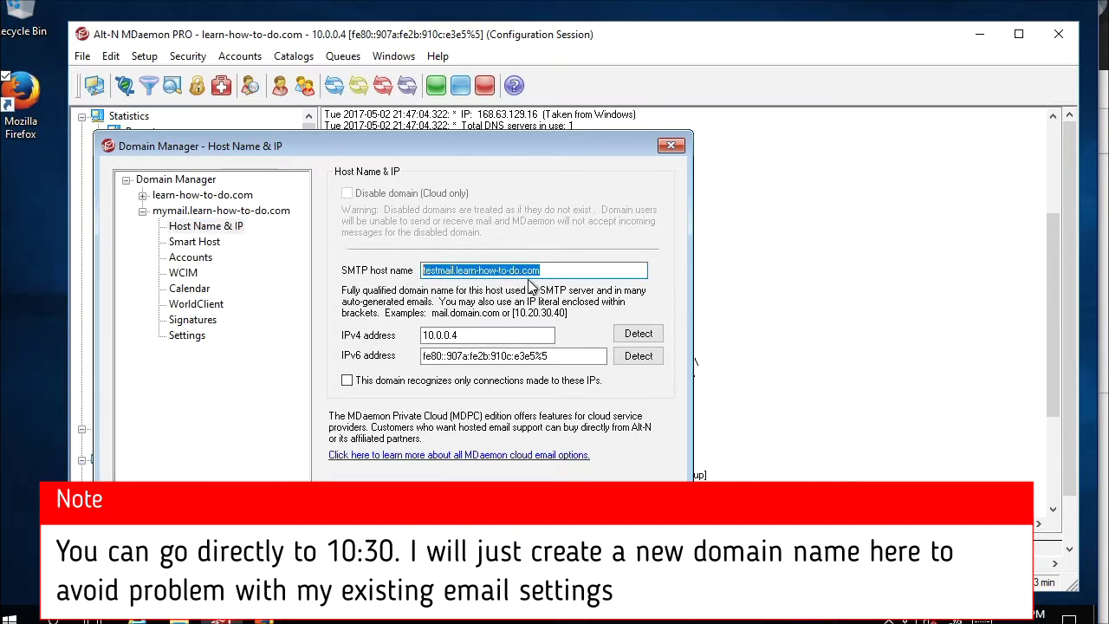
{"action": "left_click", "coordinate": [177, 212]}
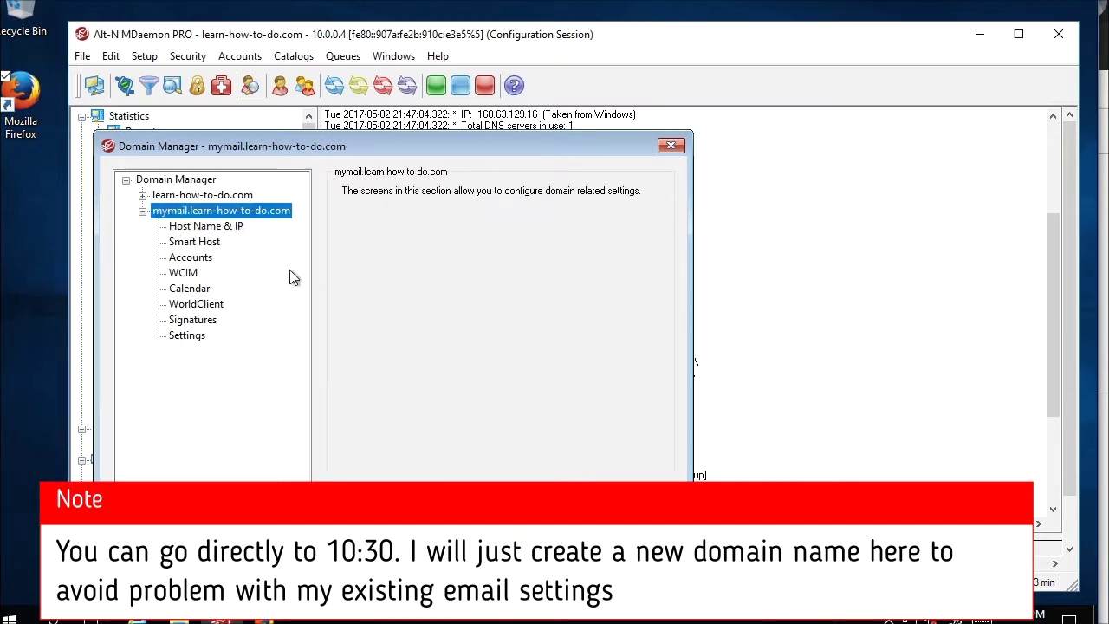
{"action": "left_click", "coordinate": [208, 227]}
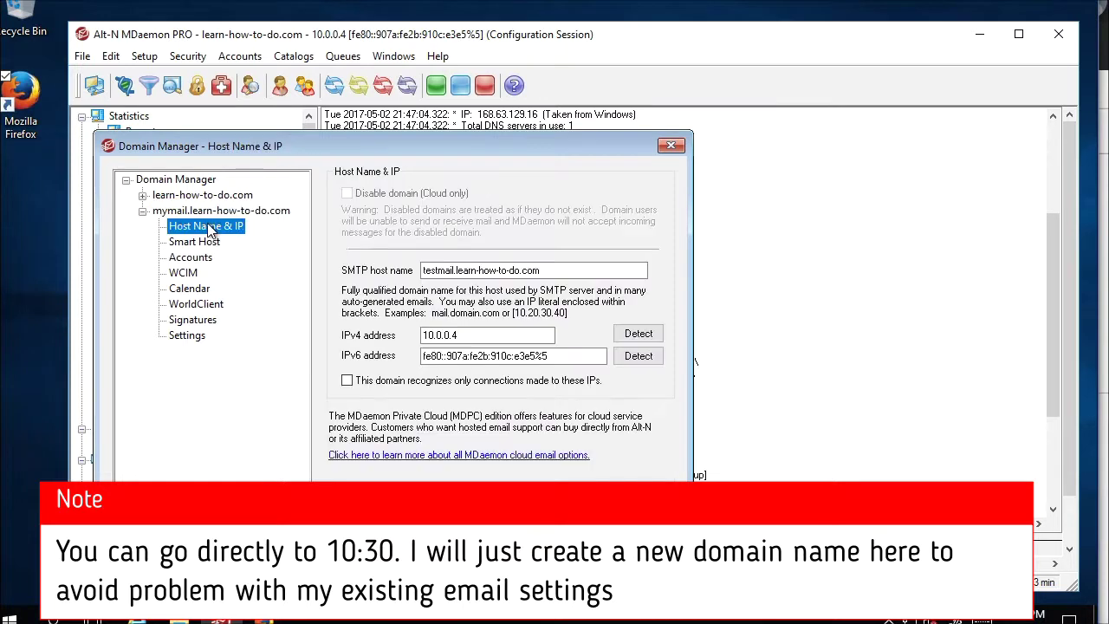
{"action": "left_click", "coordinate": [142, 212]}
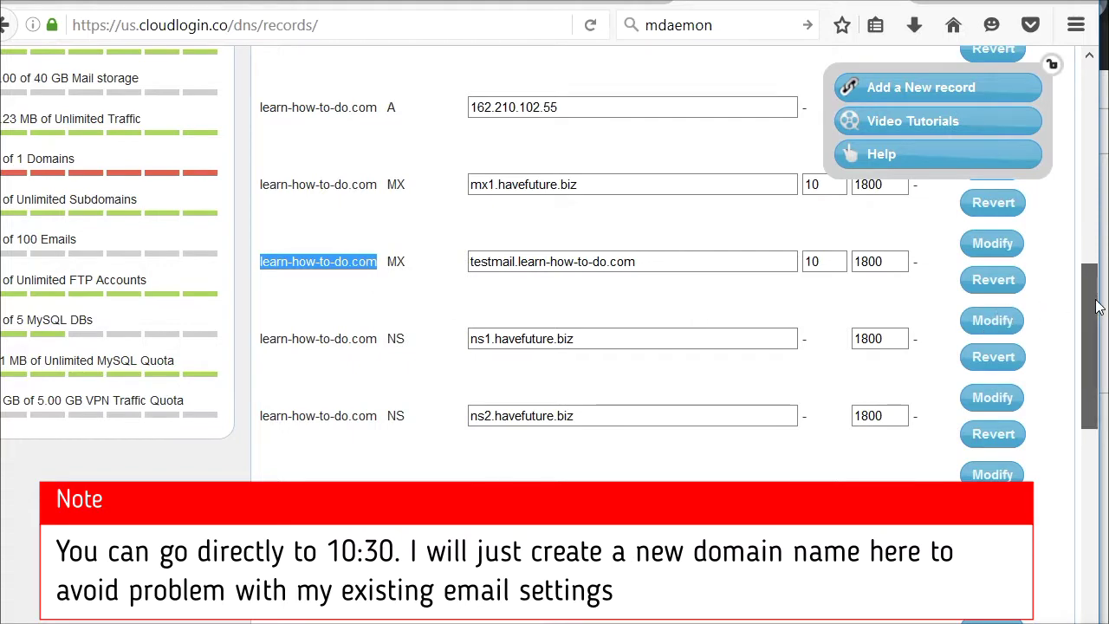
{"action": "left_click_drag", "start_coordinate": [1087, 303], "coordinate": [1079, 91]}
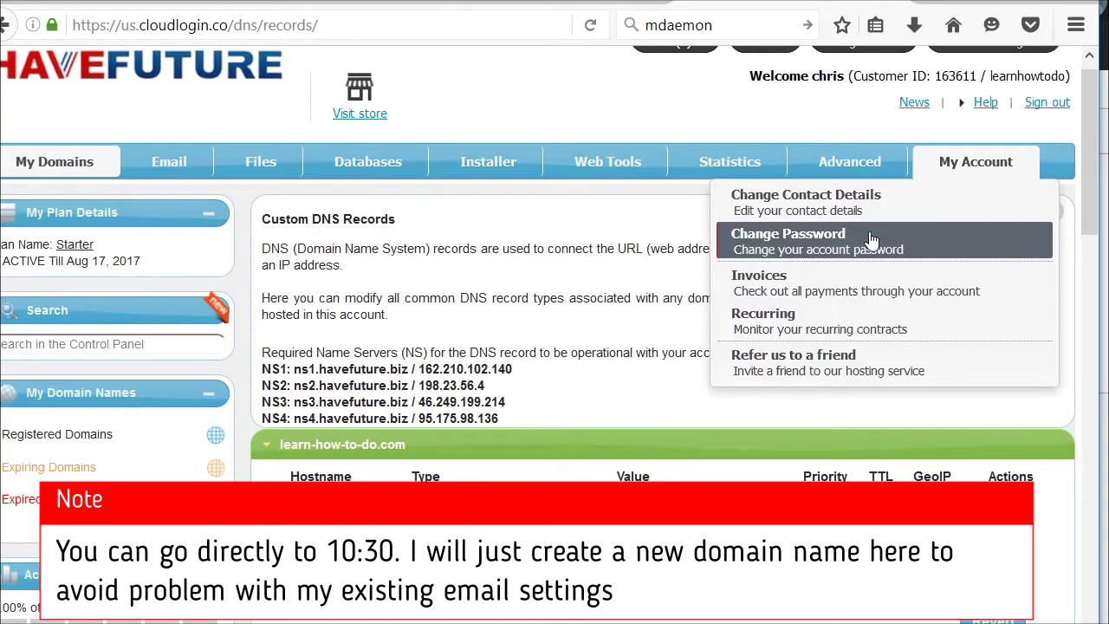
Add an A record for hostname mymail on learn-how-to-do.com with value 52.229.25.190.
{"action": "left_click", "coordinate": [946, 236]}
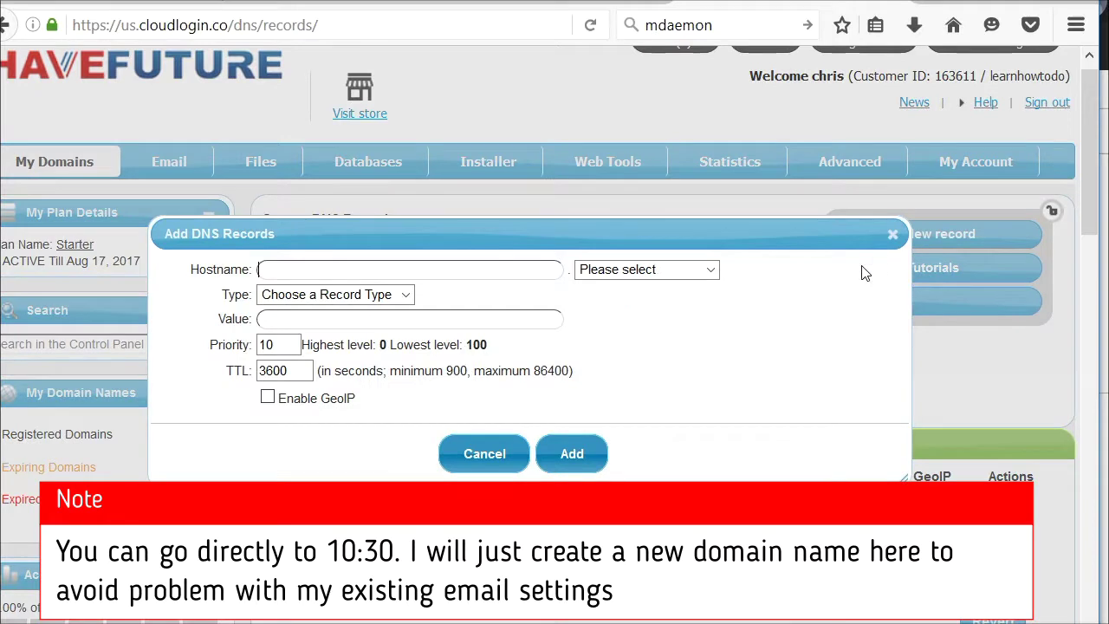
{"action": "left_click", "coordinate": [629, 270]}
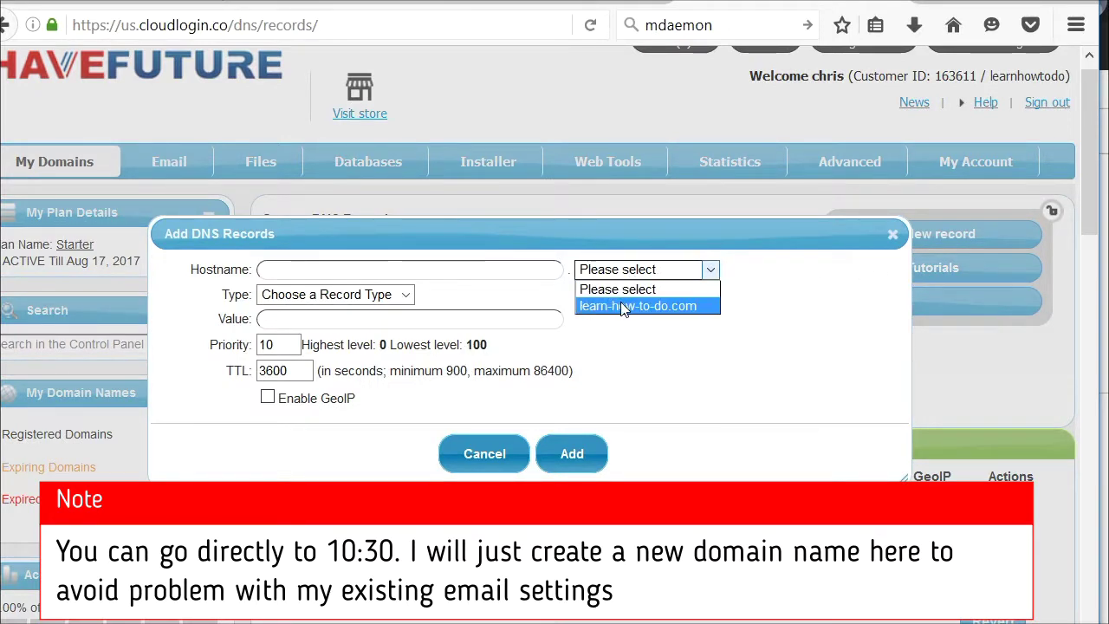
{"action": "left_click", "coordinate": [624, 307]}
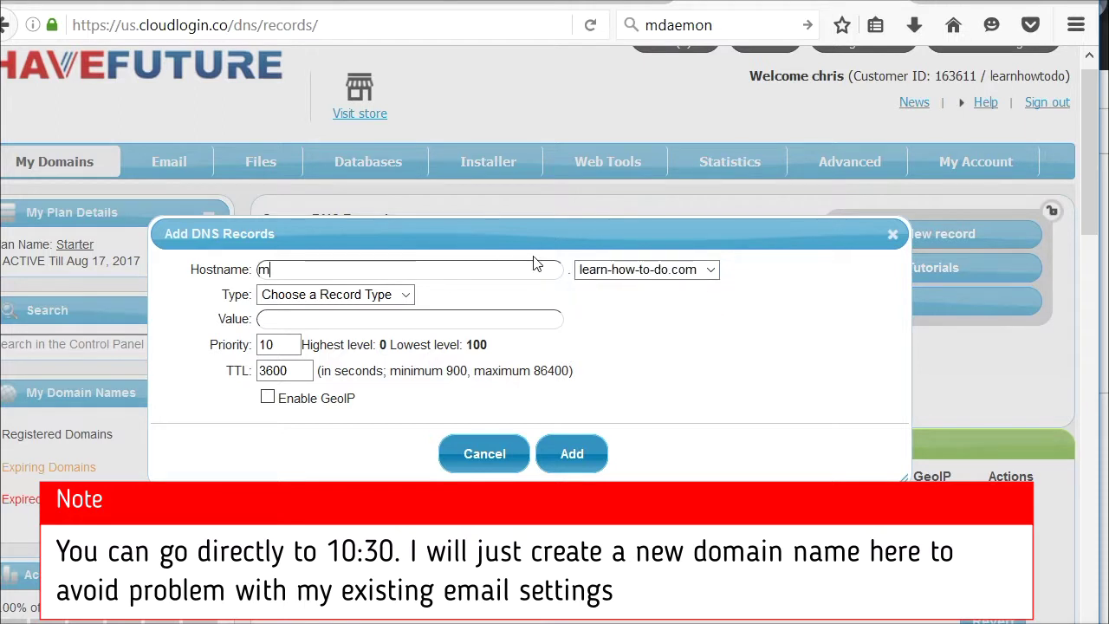
{"action": "left_click", "coordinate": [535, 264]}
{"action": "type", "text": "mymail"}
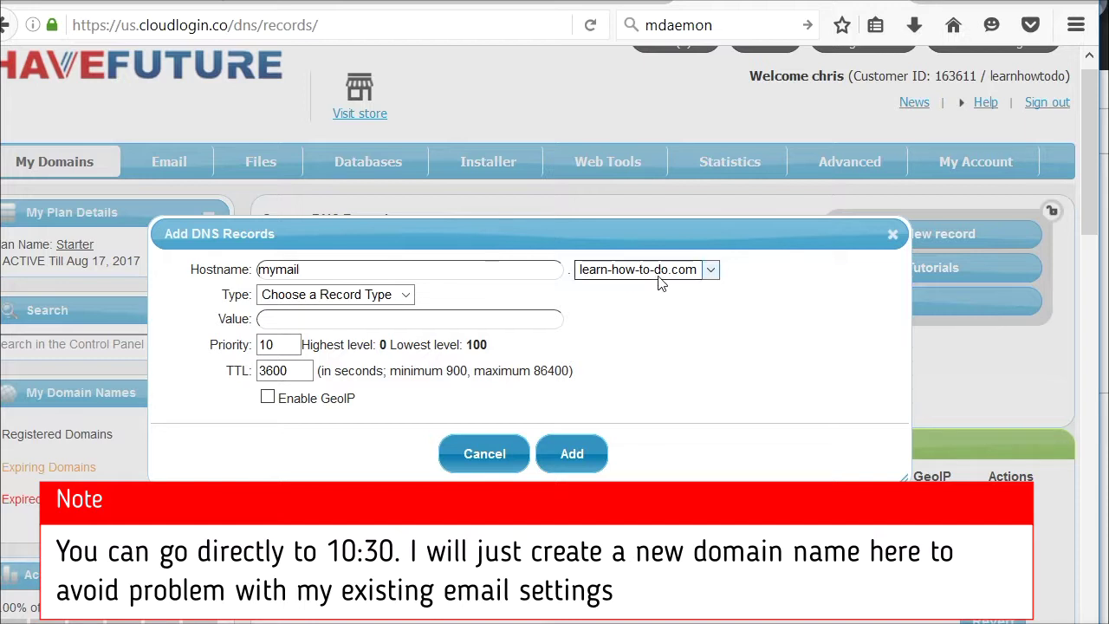
{"action": "left_click", "coordinate": [406, 296]}
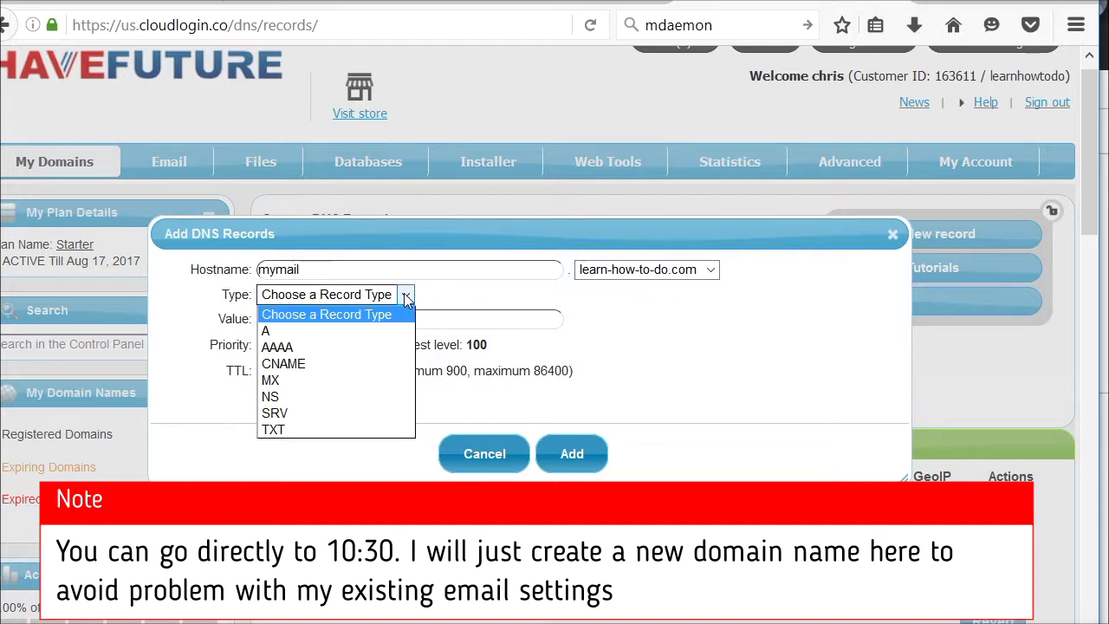
{"action": "left_click", "coordinate": [305, 328]}
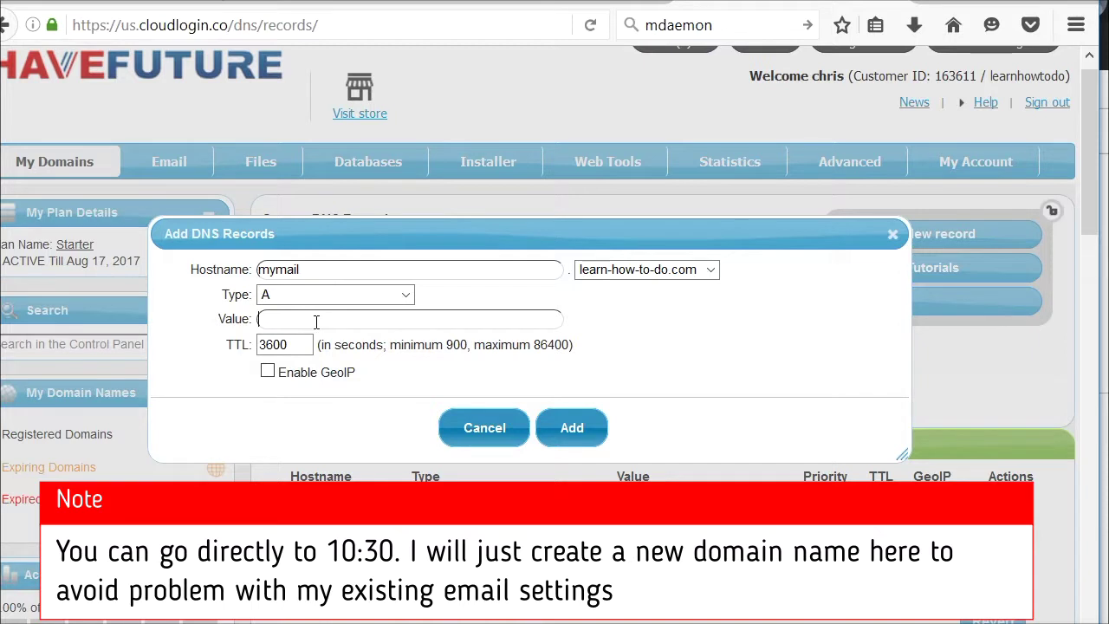
{"action": "left_click", "coordinate": [260, 319]}
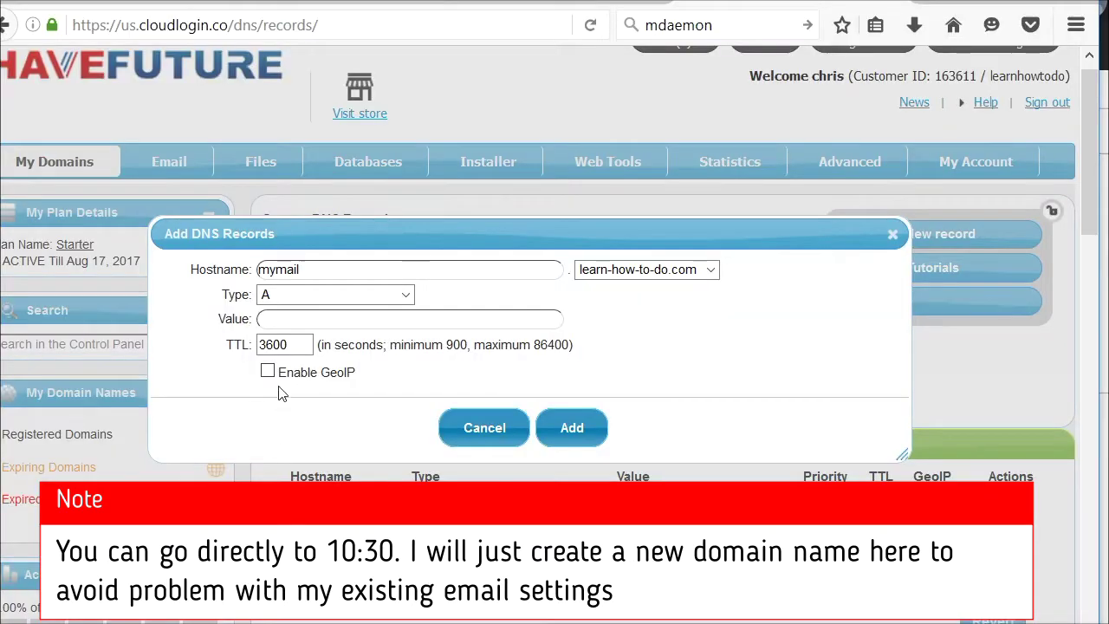
{"action": "left_click", "coordinate": [306, 329]}
{"action": "type", "text": "52.229.25.190"}
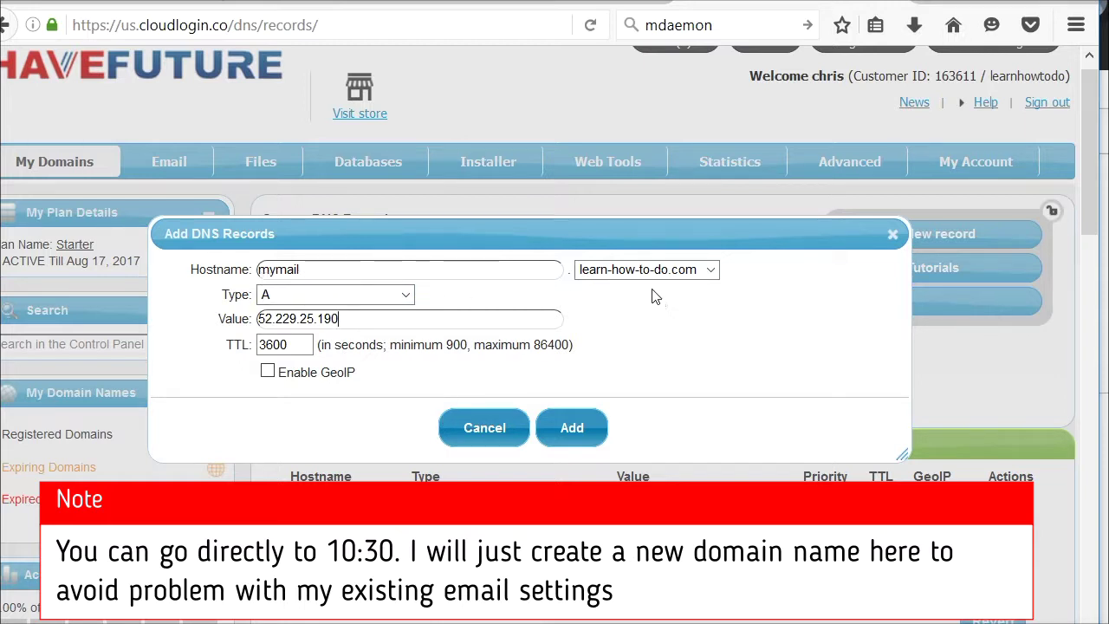
{"action": "left_click", "coordinate": [570, 427]}
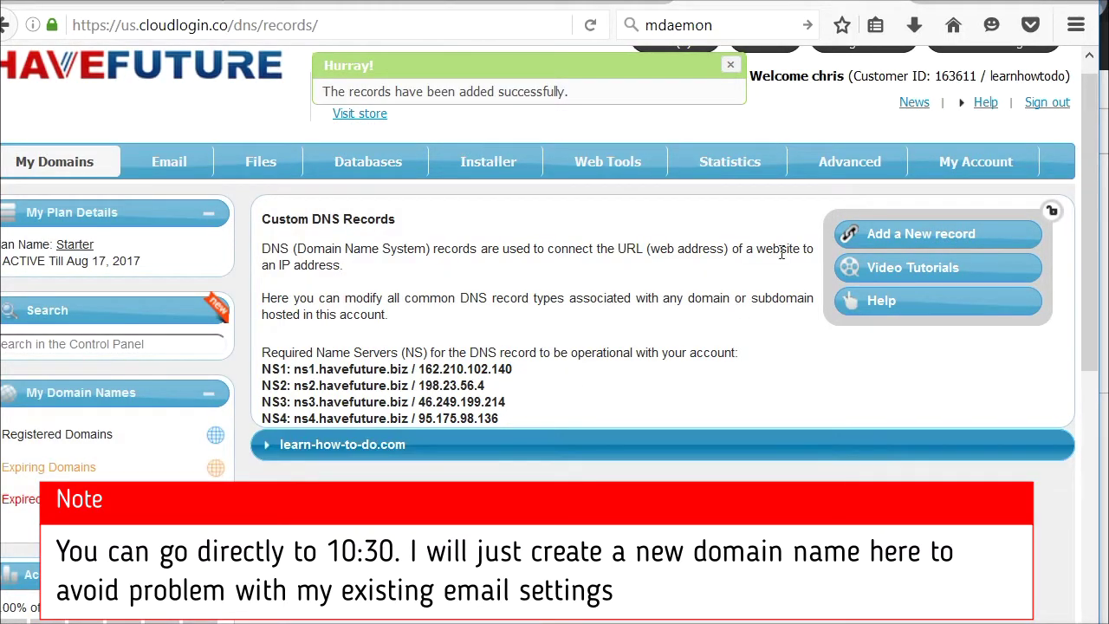
Begin another record on learn-how-to-do.com with hostname mymail.
{"action": "left_click", "coordinate": [881, 239]}
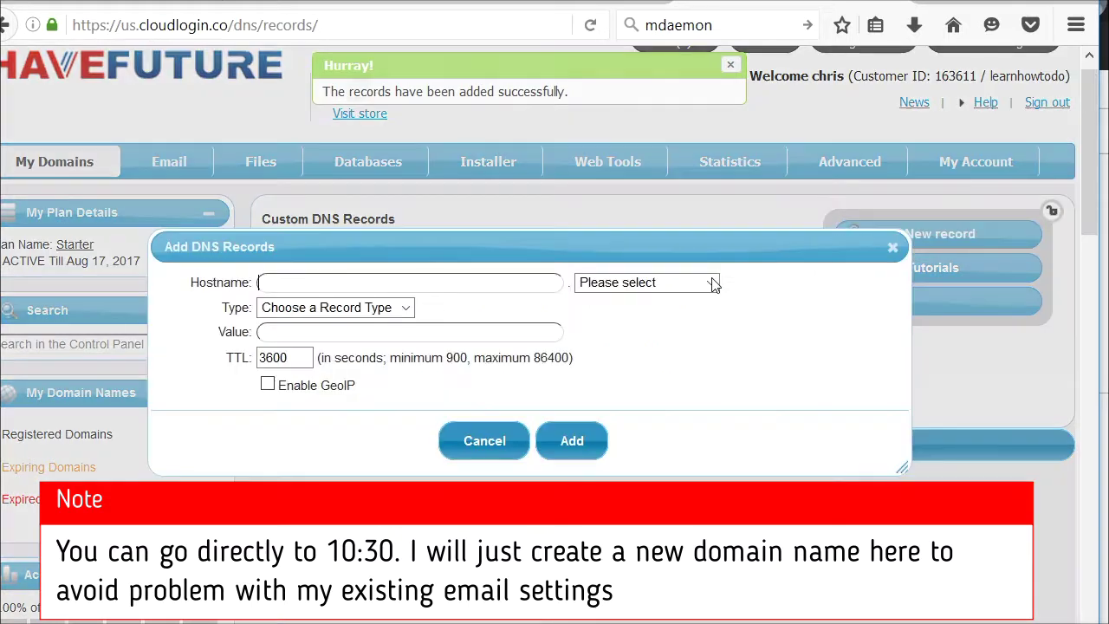
{"action": "left_click", "coordinate": [648, 292]}
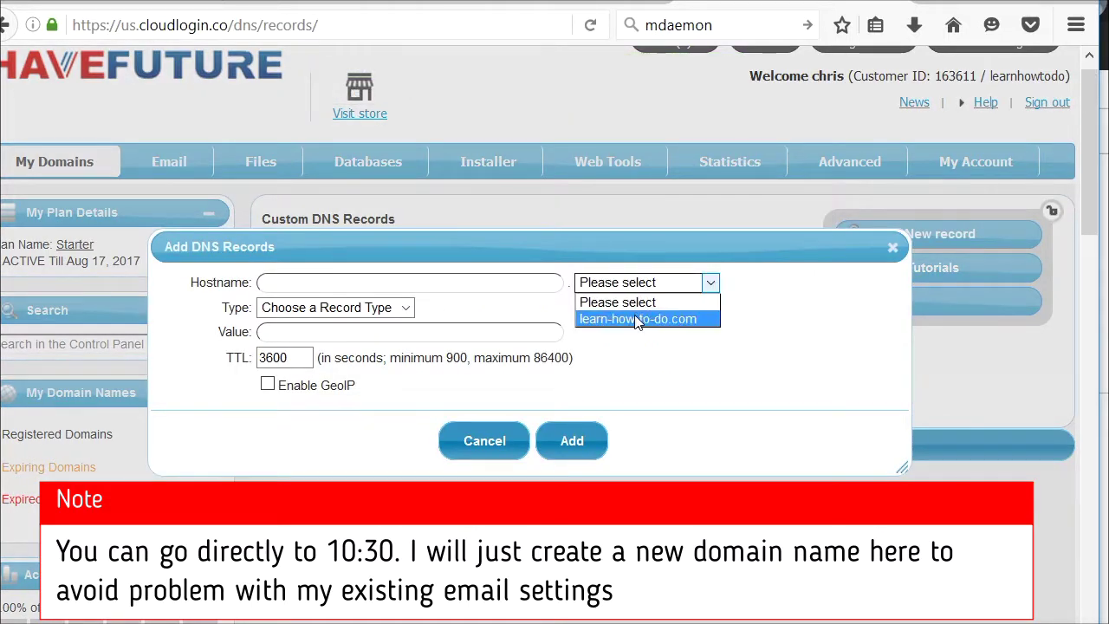
{"action": "left_click", "coordinate": [638, 319]}
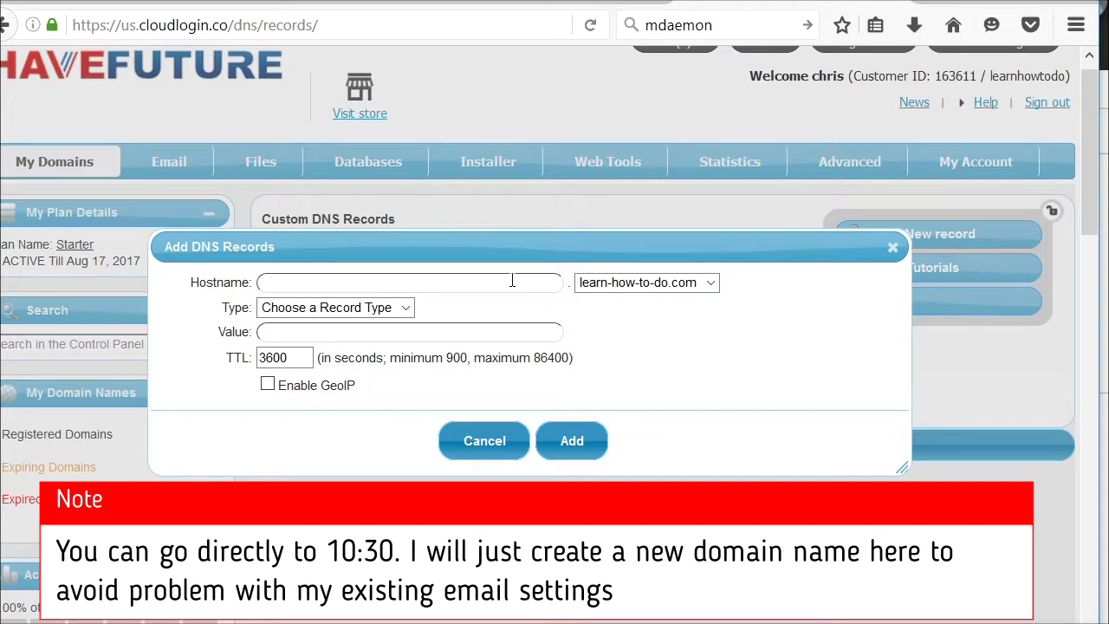
{"action": "type", "text": "mymail"}
Copy the SMTP host name testmail.learn-how-to-do.com from mymail's Host Name & IP settings.
{"action": "left_click", "coordinate": [390, 307]}
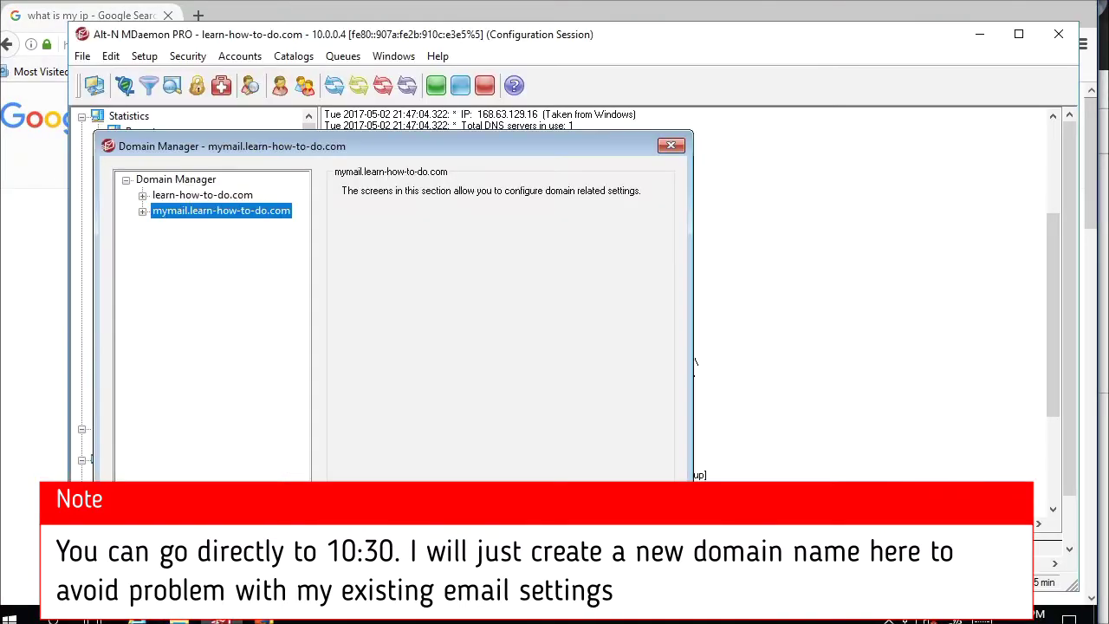
{"action": "left_click", "coordinate": [142, 212]}
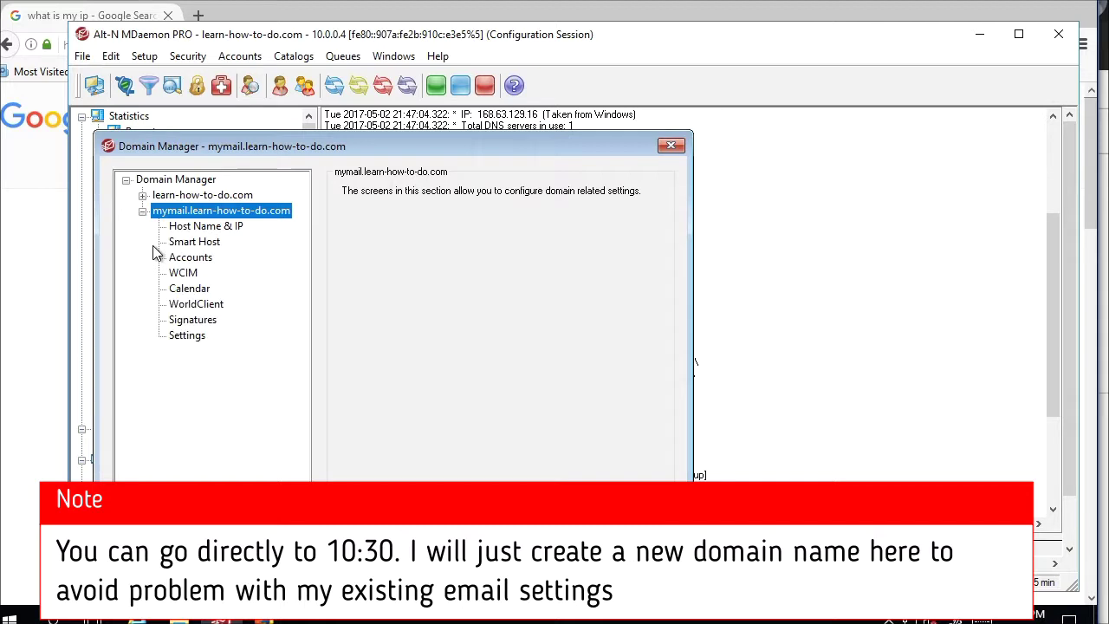
{"action": "left_click", "coordinate": [191, 230]}
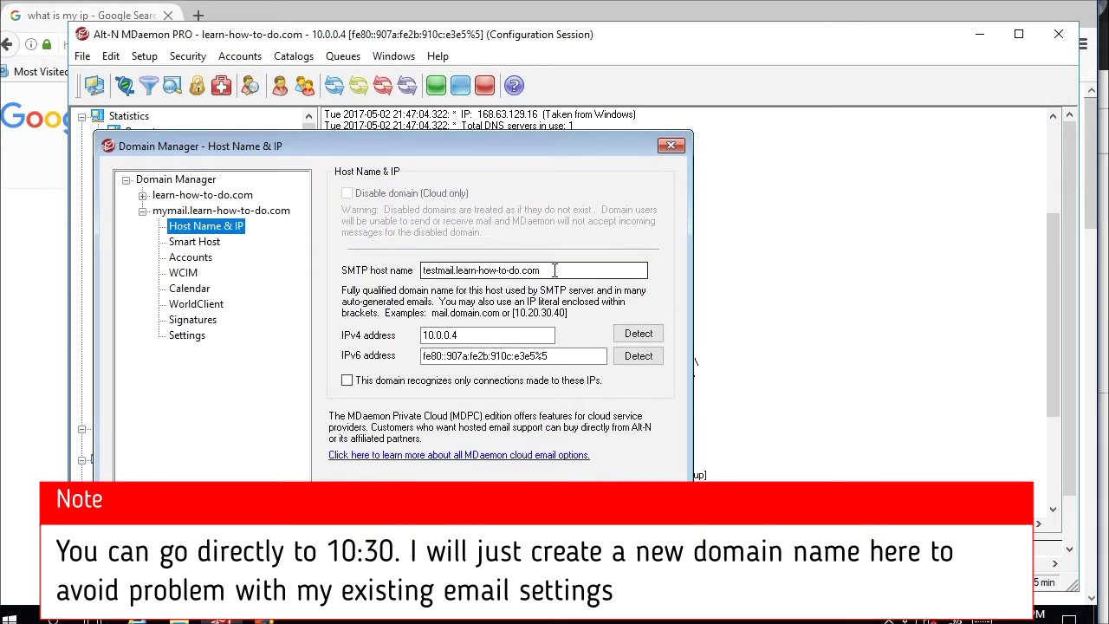
{"action": "left_click_drag", "start_coordinate": [555, 270], "coordinate": [393, 266]}
{"action": "key", "text": "ctrl+c"}
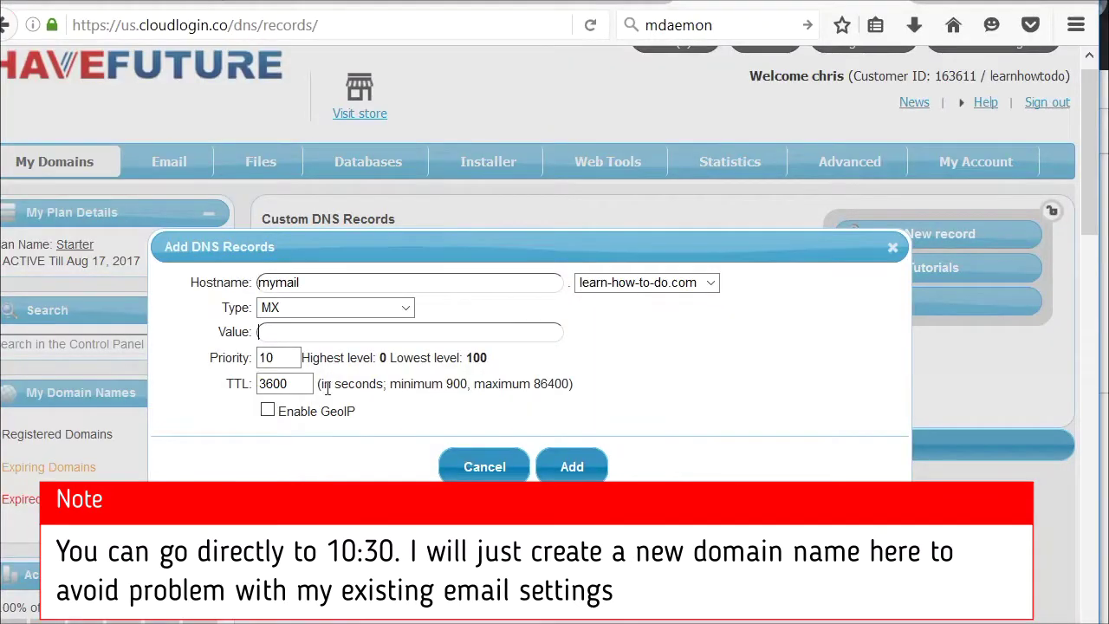
Paste testmail.learn-how-to-do.com as the MX value, keep priority 10, and add the record.
{"action": "left_click", "coordinate": [280, 329]}
{"action": "key", "text": "ctrl+v"}
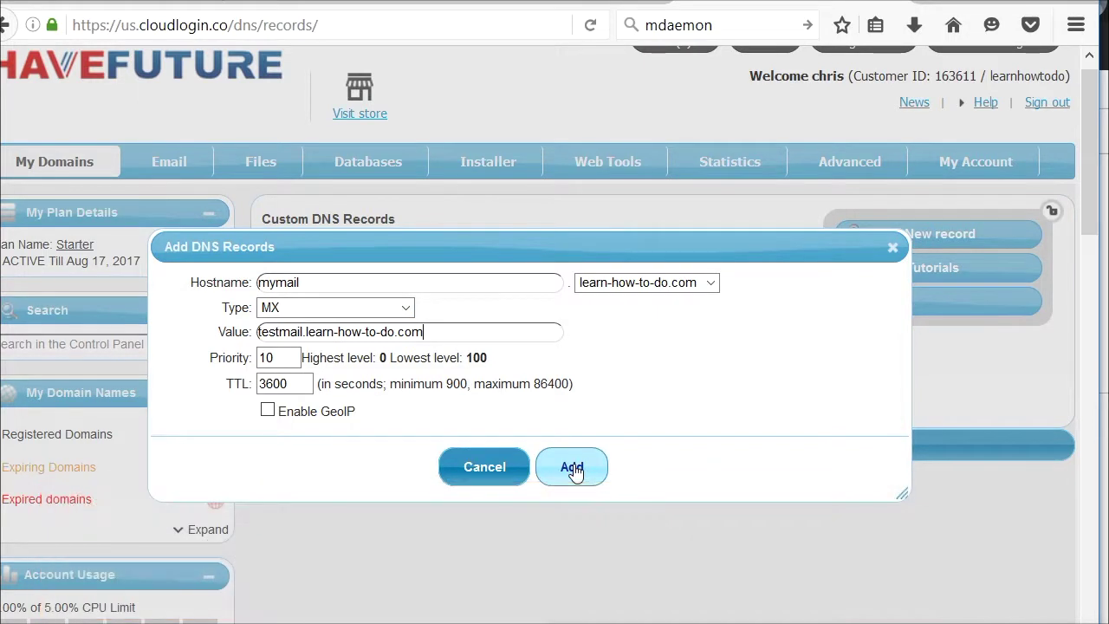
{"action": "left_click", "coordinate": [571, 468]}
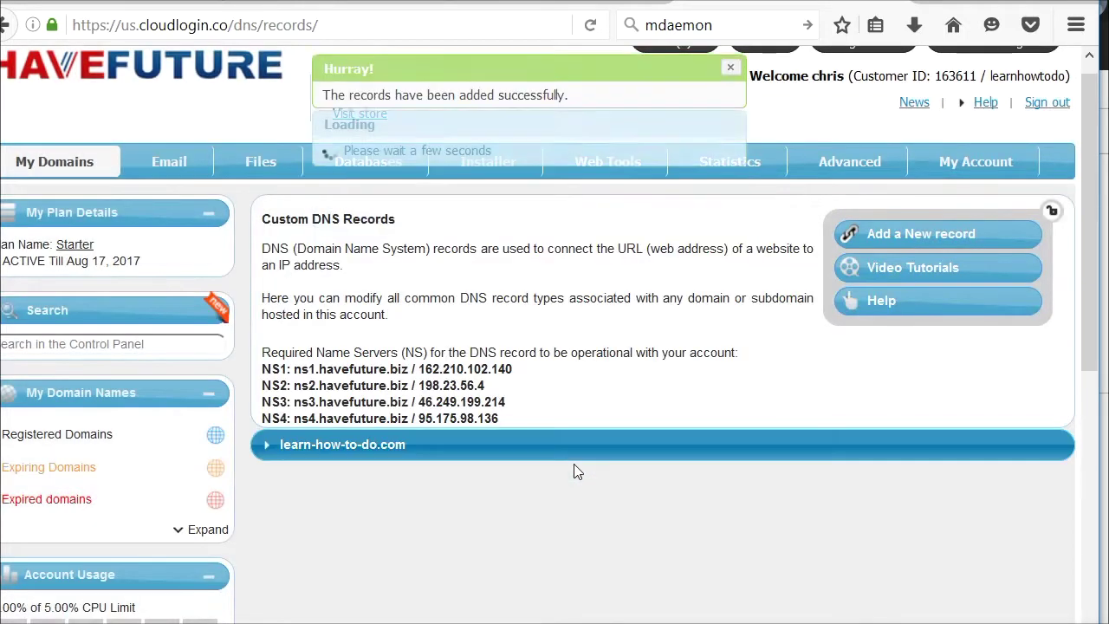
Expand learn-how-to-do.com records and check mymail's A record IP and MX target testmail.learn-how-to-do.com.
{"action": "left_click", "coordinate": [268, 454]}
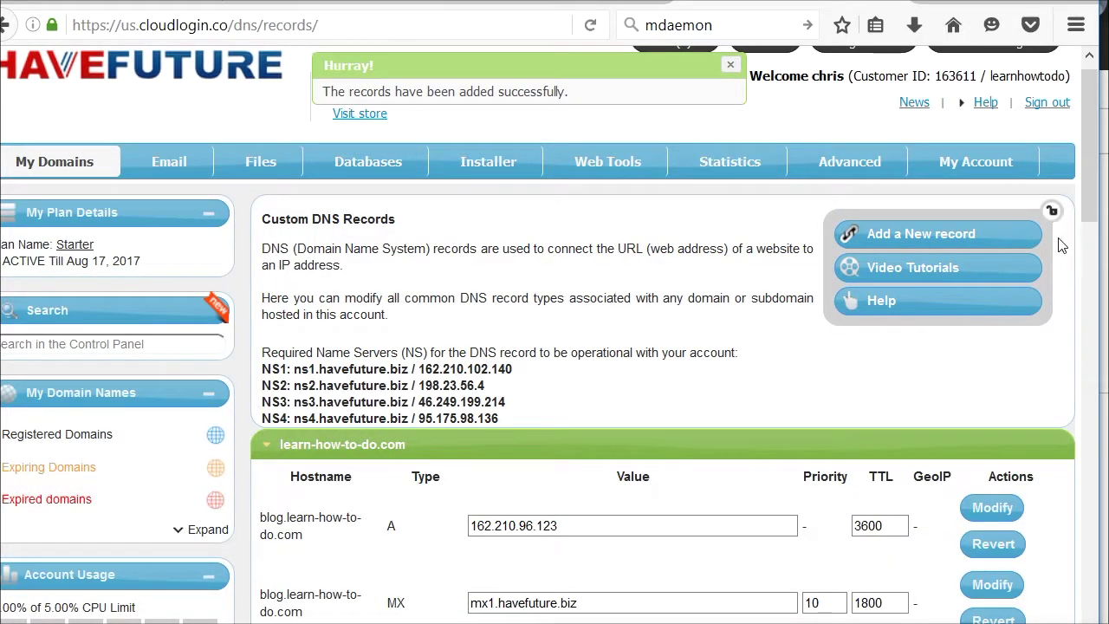
{"action": "left_click_drag", "start_coordinate": [1085, 208], "coordinate": [1090, 511]}
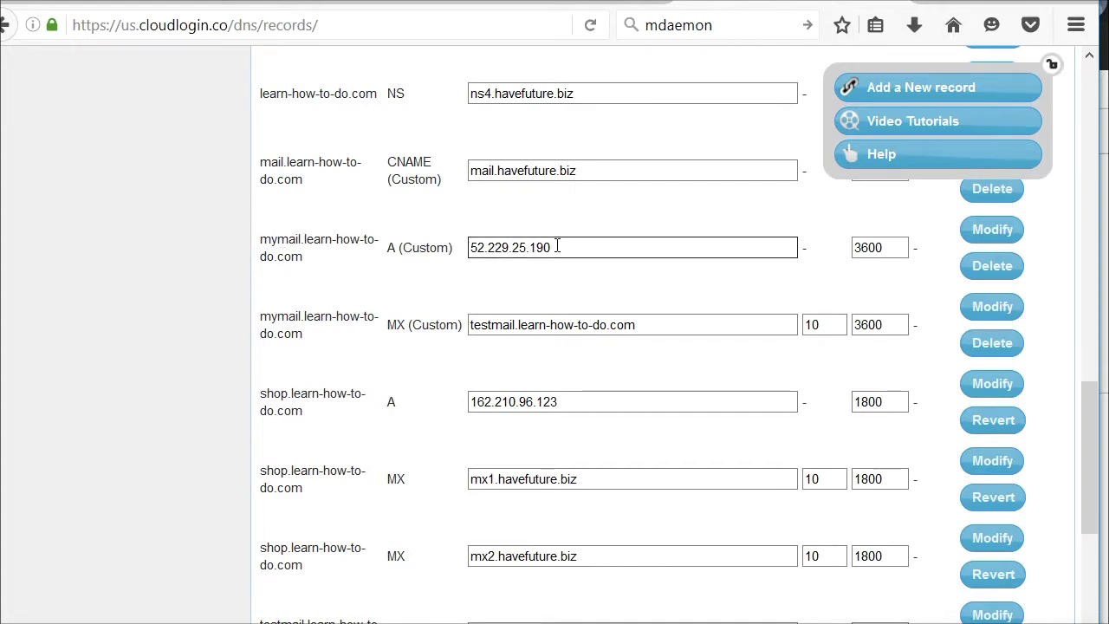
{"action": "left_click_drag", "start_coordinate": [557, 246], "coordinate": [466, 252]}
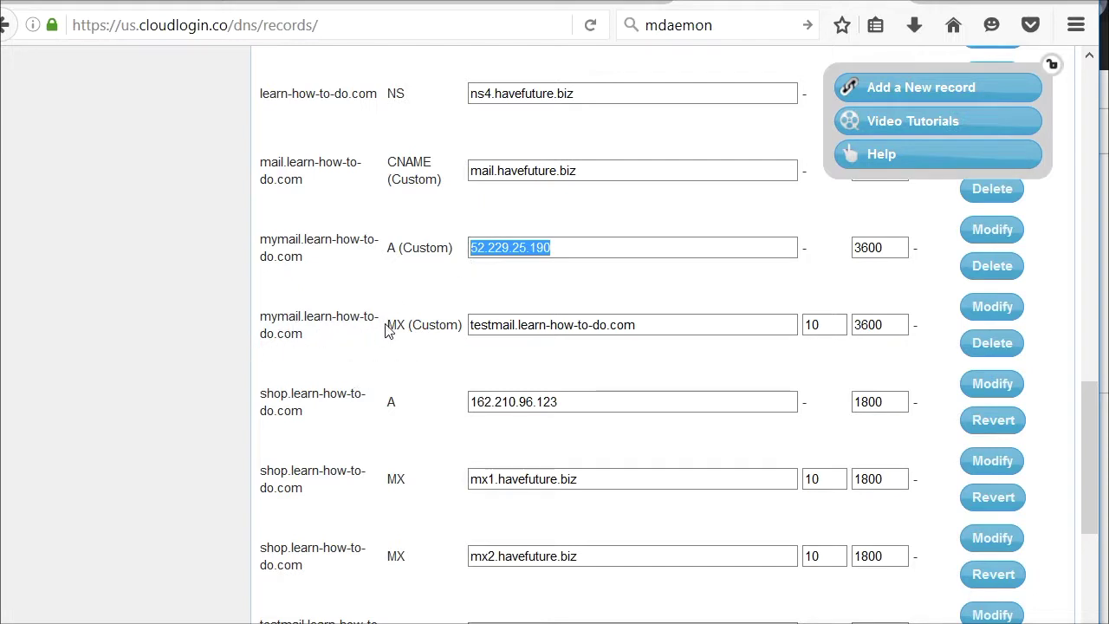
{"action": "left_click_drag", "start_coordinate": [388, 327], "coordinate": [410, 324]}
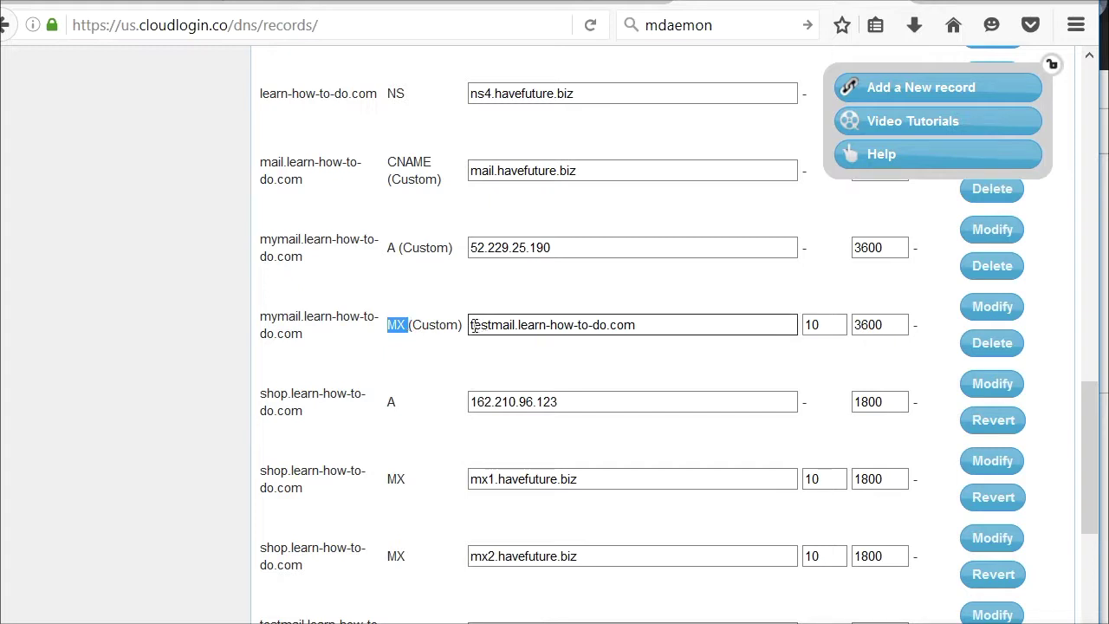
{"action": "left_click_drag", "start_coordinate": [475, 325], "coordinate": [498, 346]}
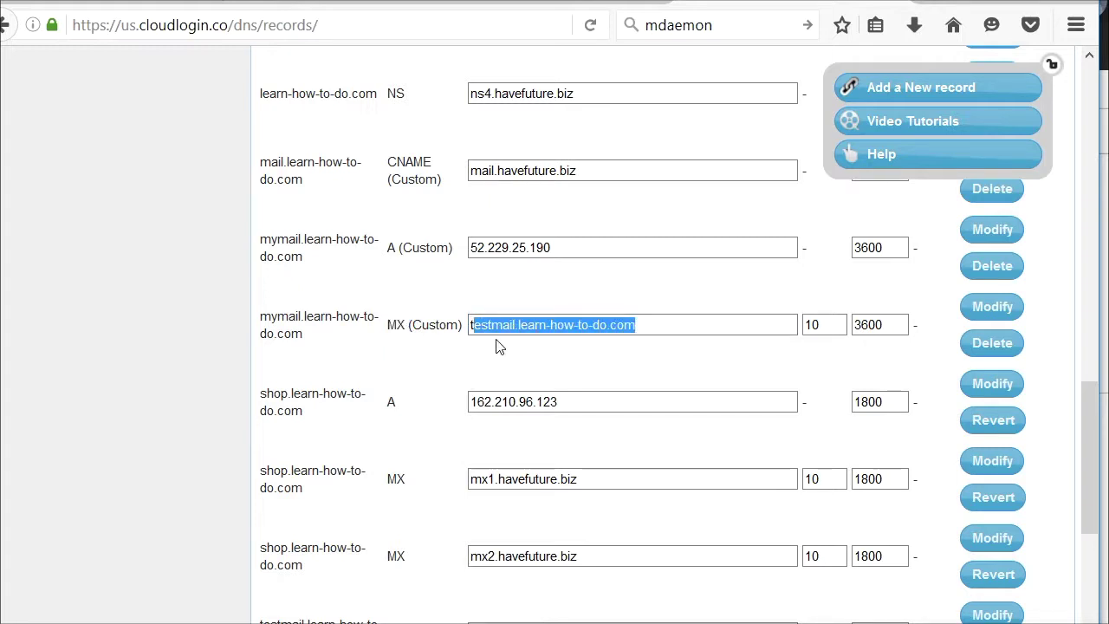
{"action": "double_click", "coordinate": [613, 326]}
{"action": "left_click_drag", "start_coordinate": [646, 319], "coordinate": [446, 329]}
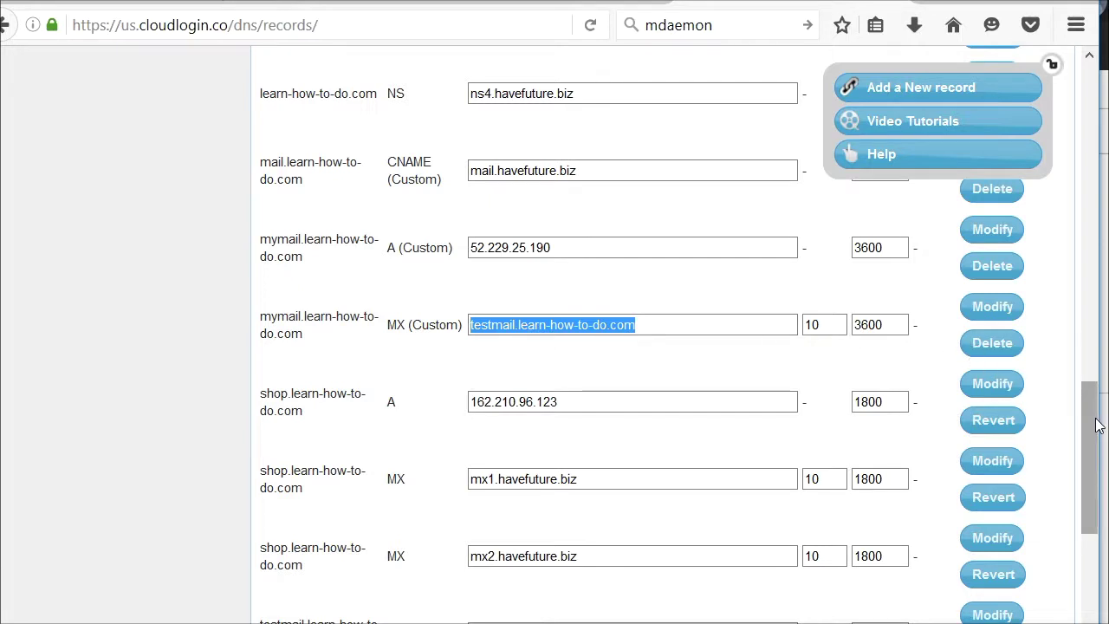
Scroll down and select the testmail A record's IP address 52.229.25.190.
{"action": "left_click_drag", "start_coordinate": [1096, 427], "coordinate": [1104, 483]}
{"action": "scroll", "coordinate": [805, 381], "scroll_direction": "down", "scroll_amount": 2}
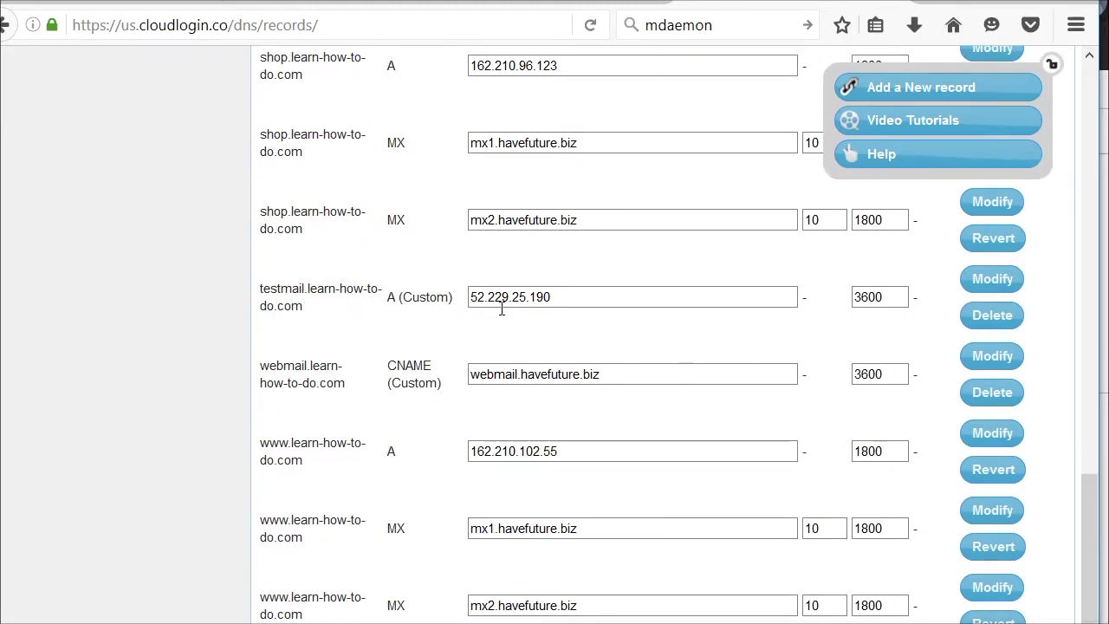
{"action": "left_click_drag", "start_coordinate": [567, 299], "coordinate": [444, 299]}
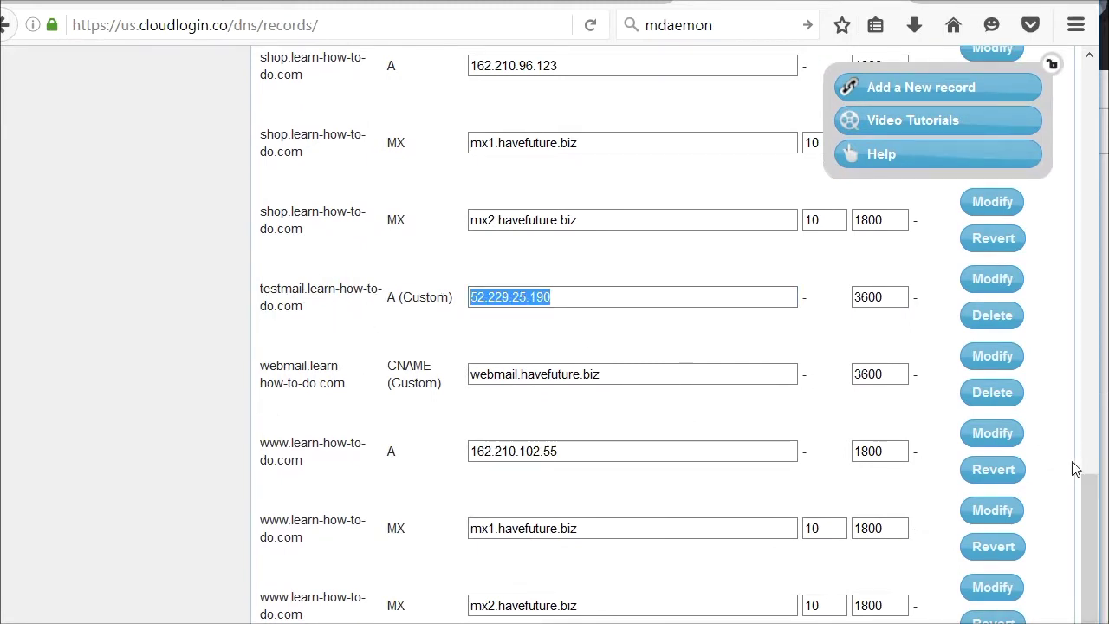
{"action": "left_click_drag", "start_coordinate": [1095, 515], "coordinate": [1102, 433]}
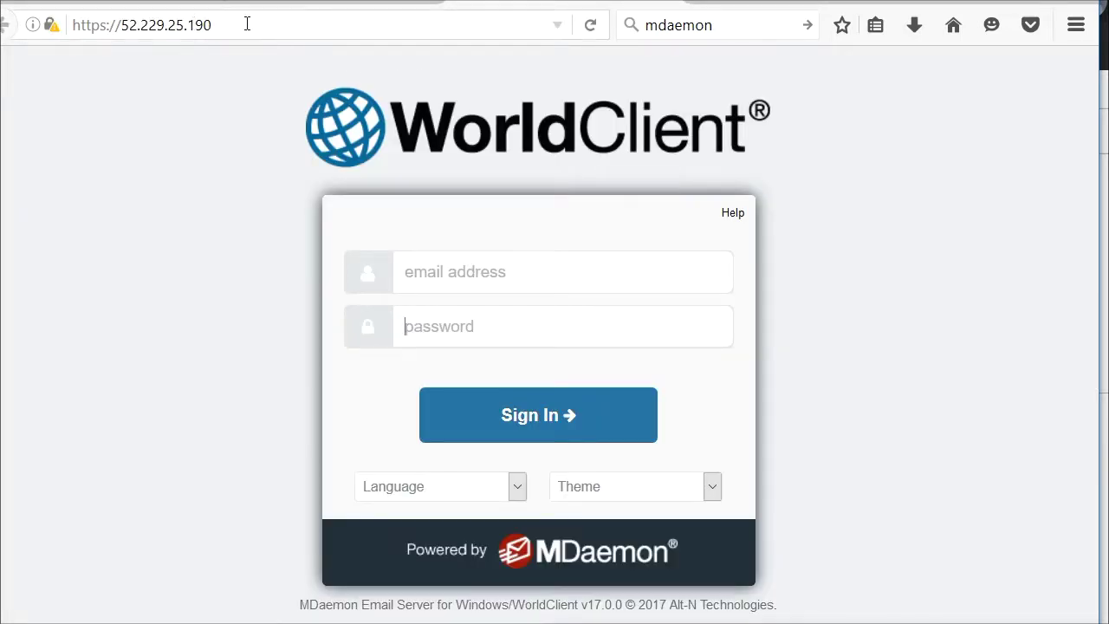
Replace the IP in the address bar with mymail.learn-how-to-do.com and load it.
{"action": "left_click_drag", "start_coordinate": [248, 24], "coordinate": [63, 31]}
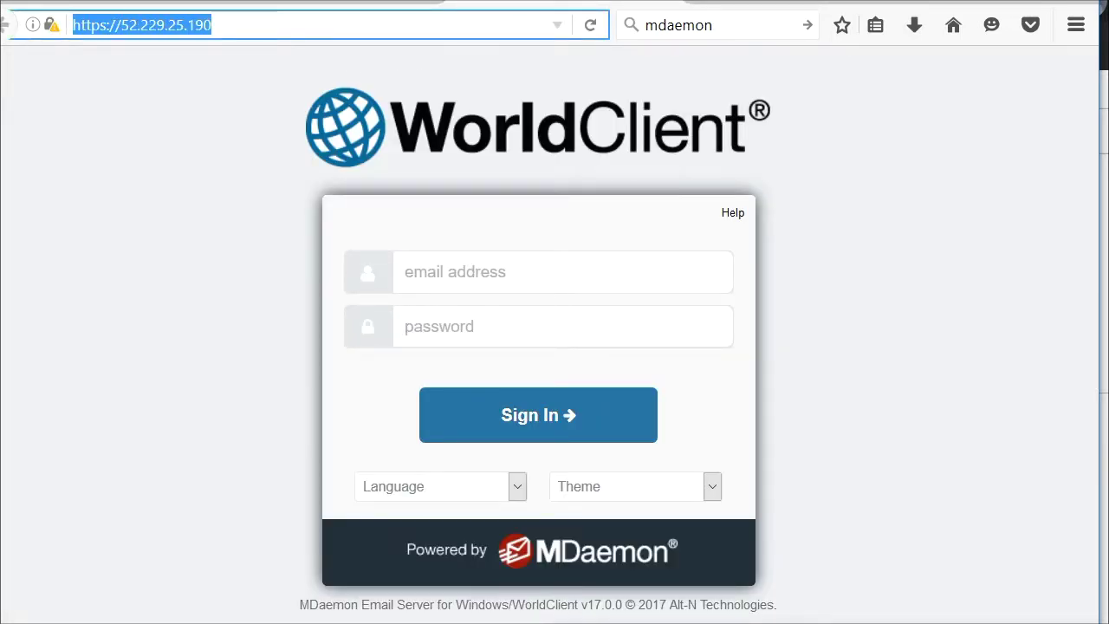
{"action": "type", "text": "mymail"}
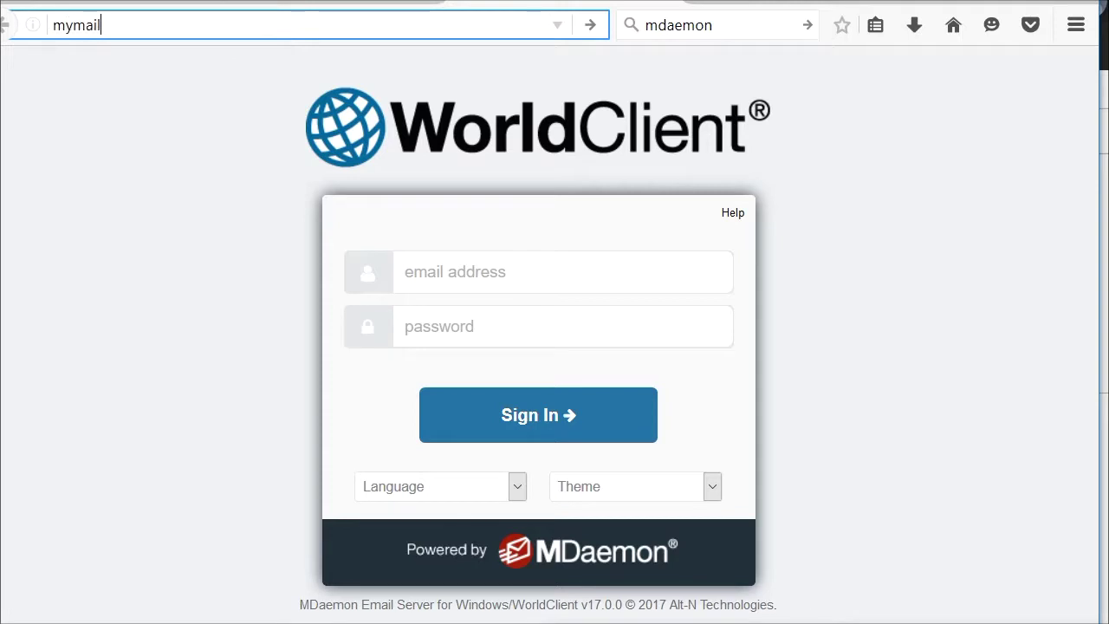
{"action": "type", "text": ".learn-how-to-d"}
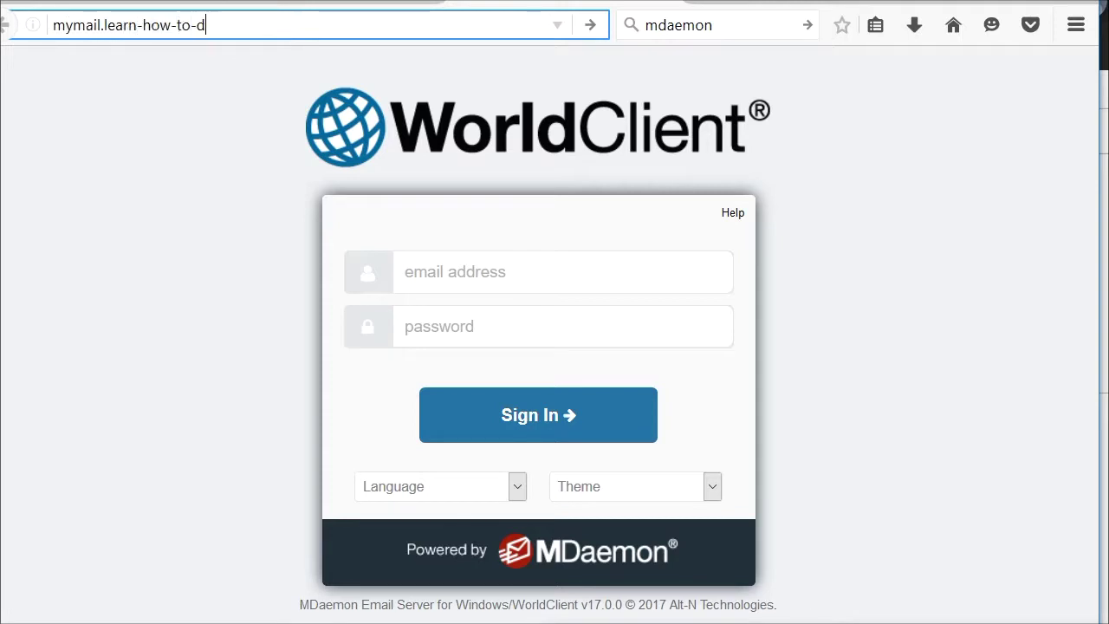
{"action": "type", "text": "o.com"}
{"action": "key", "text": "Return"}
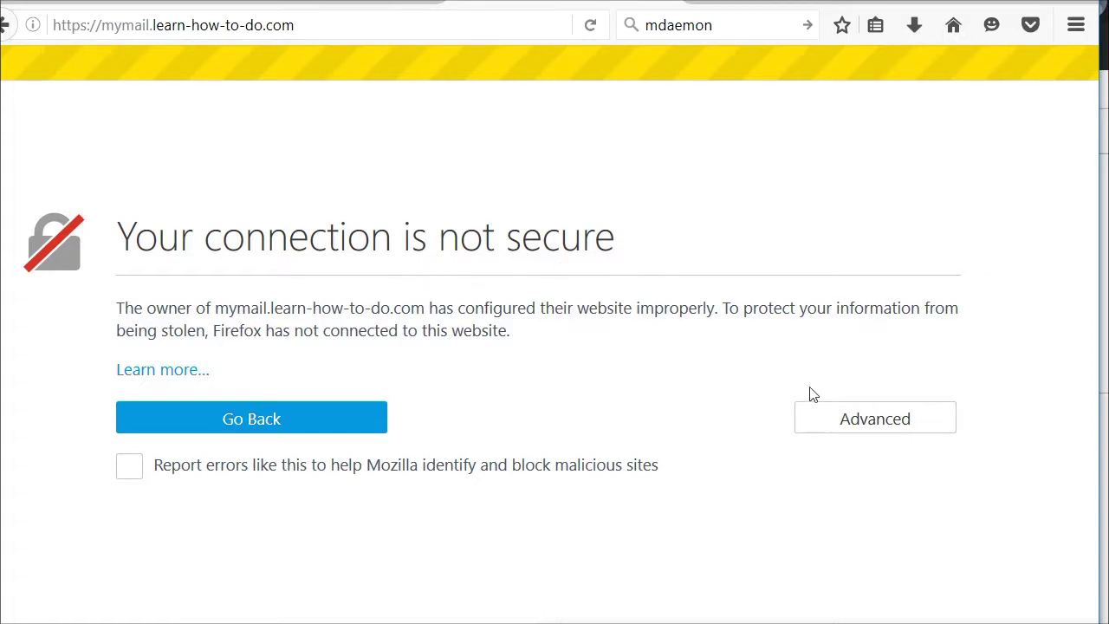
Add a permanent Firefox security exception for the mymail.learn-how-to-do.com self-signed certificate.
{"action": "left_click", "coordinate": [858, 418]}
{"action": "scroll", "coordinate": [1089, 384], "scroll_direction": "down", "scroll_amount": 2}
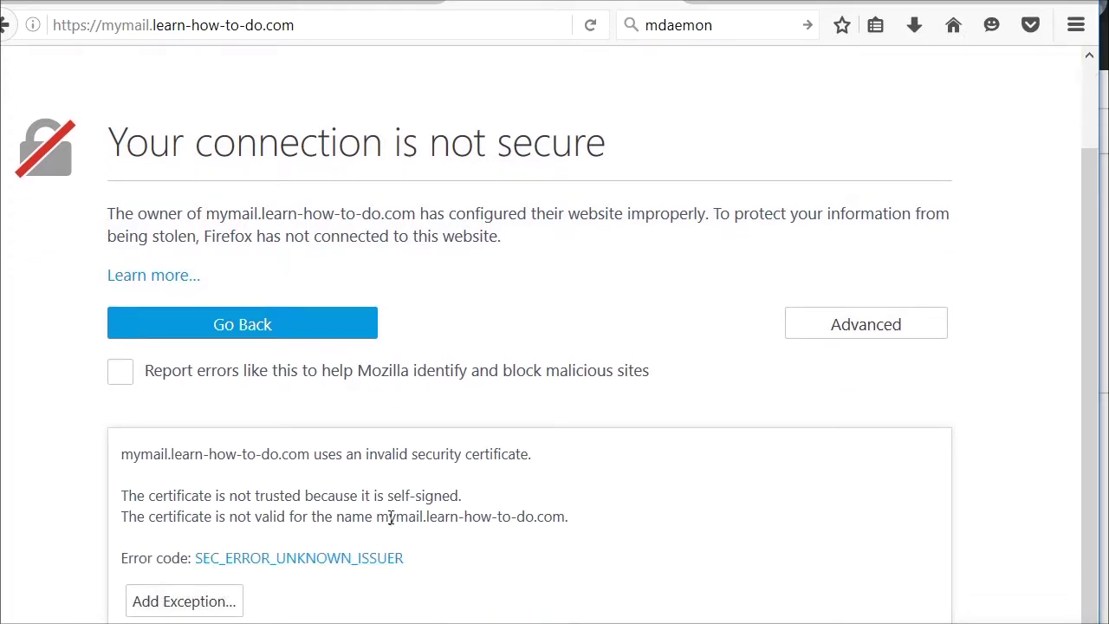
{"action": "left_click_drag", "start_coordinate": [390, 497], "coordinate": [460, 499]}
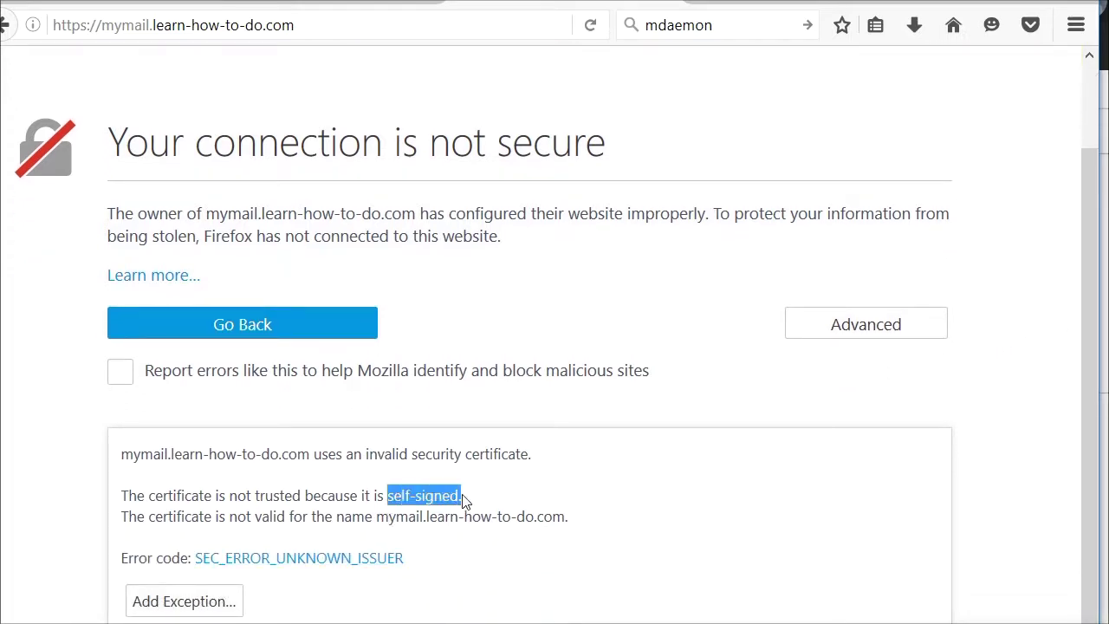
{"action": "left_click", "coordinate": [168, 601]}
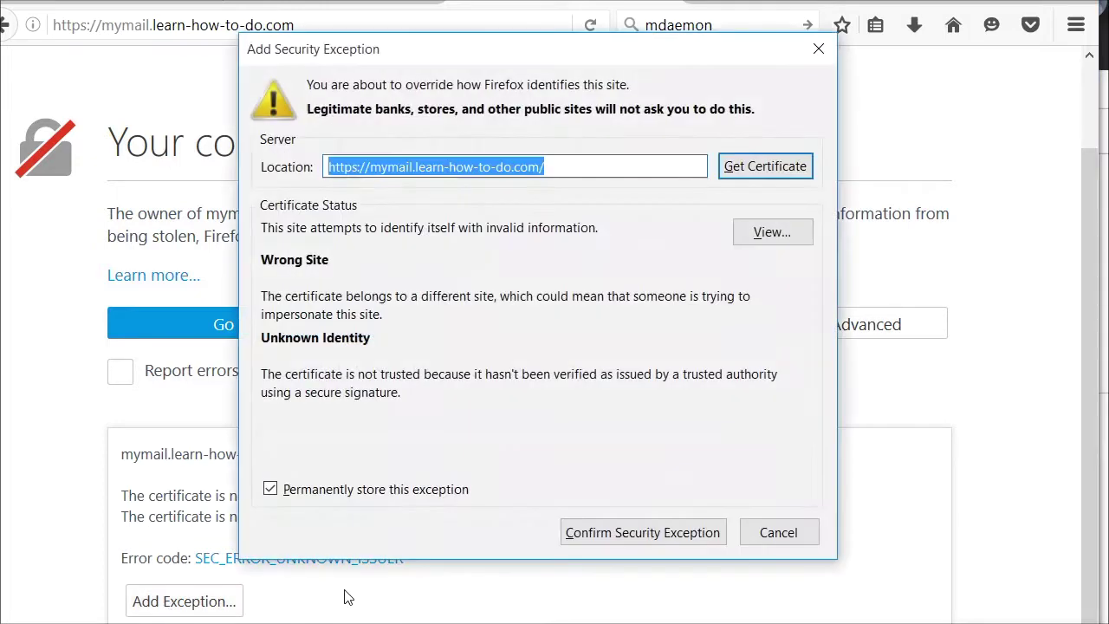
{"action": "left_click", "coordinate": [627, 534]}
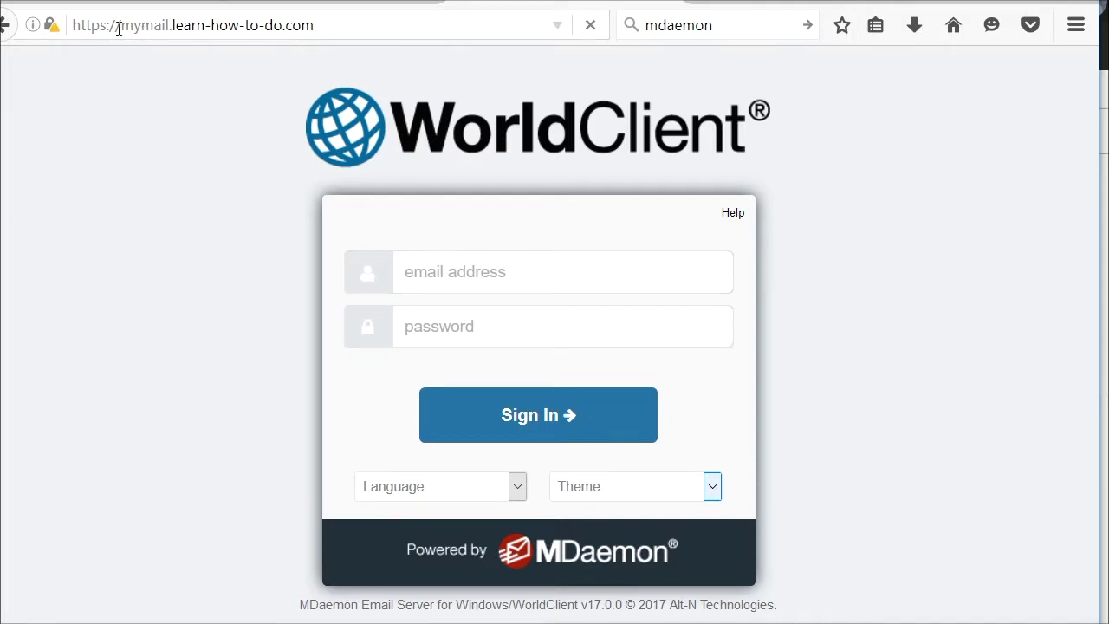
Check the WorldClient address and login fields, then return to HaveFuture's learn-how-to-do.com DNS records.
{"action": "left_click_drag", "start_coordinate": [119, 25], "coordinate": [349, 24]}
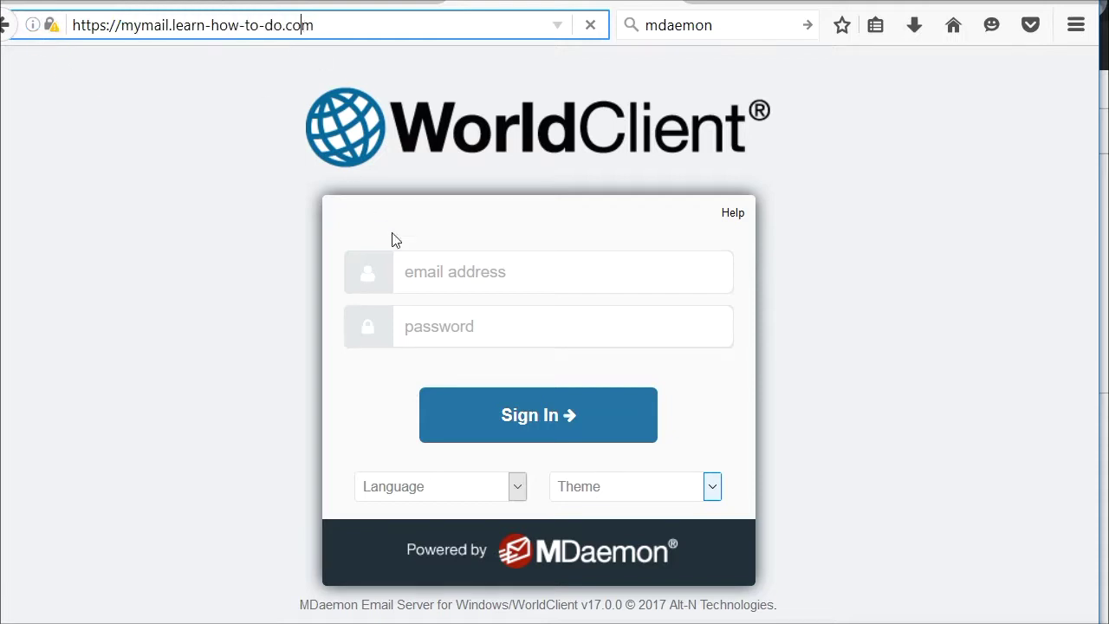
{"action": "left_click", "coordinate": [431, 274]}
{"action": "left_click", "coordinate": [467, 337]}
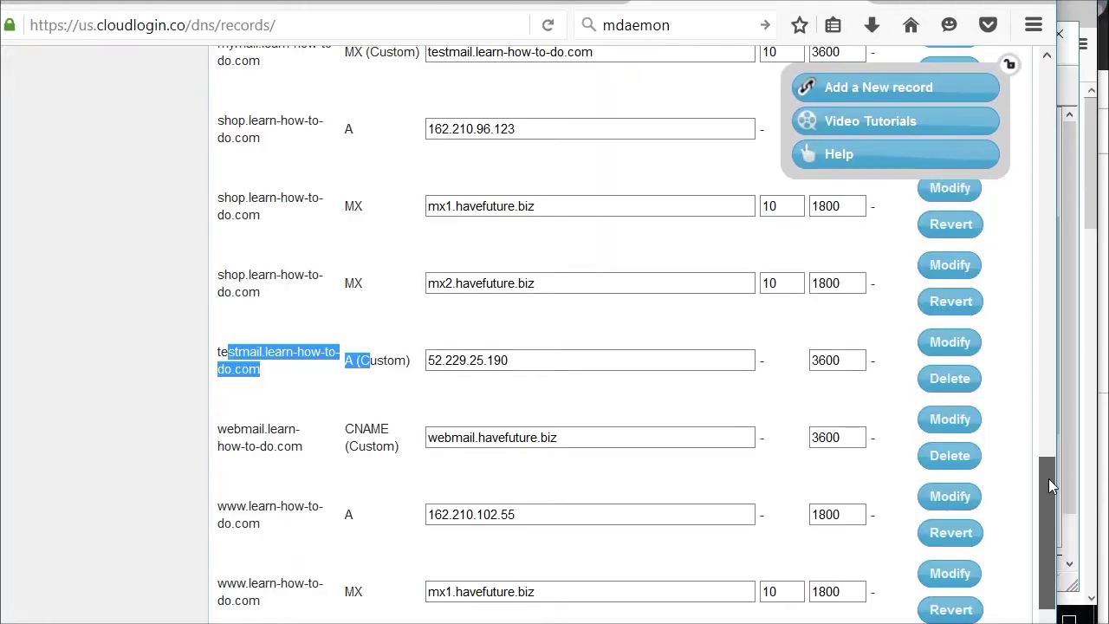
{"action": "left_click_drag", "start_coordinate": [1048, 478], "coordinate": [1081, 242]}
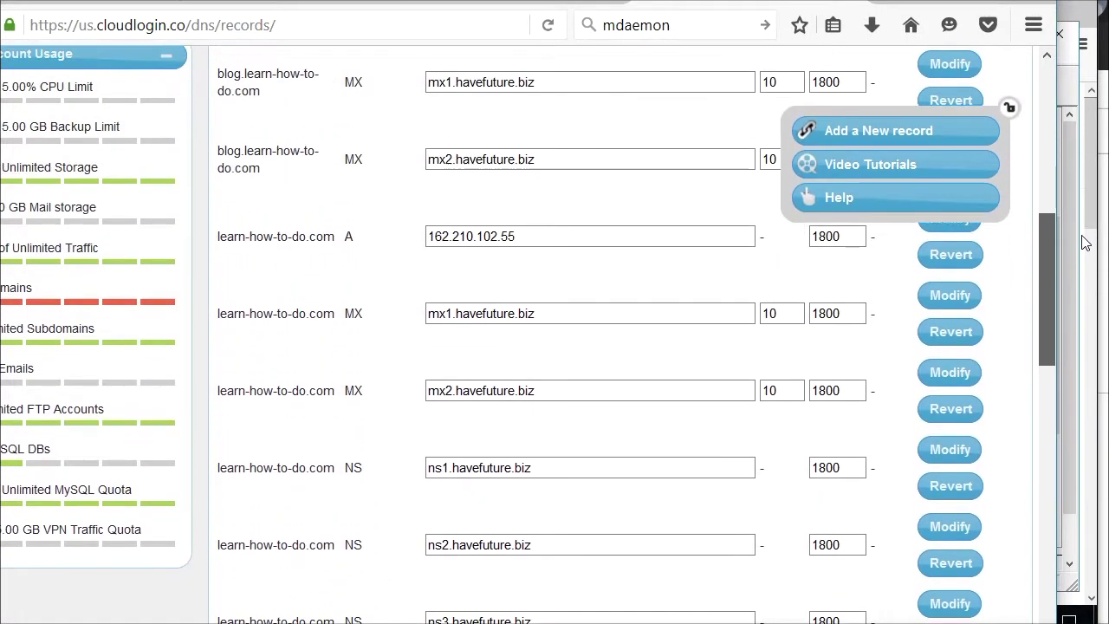